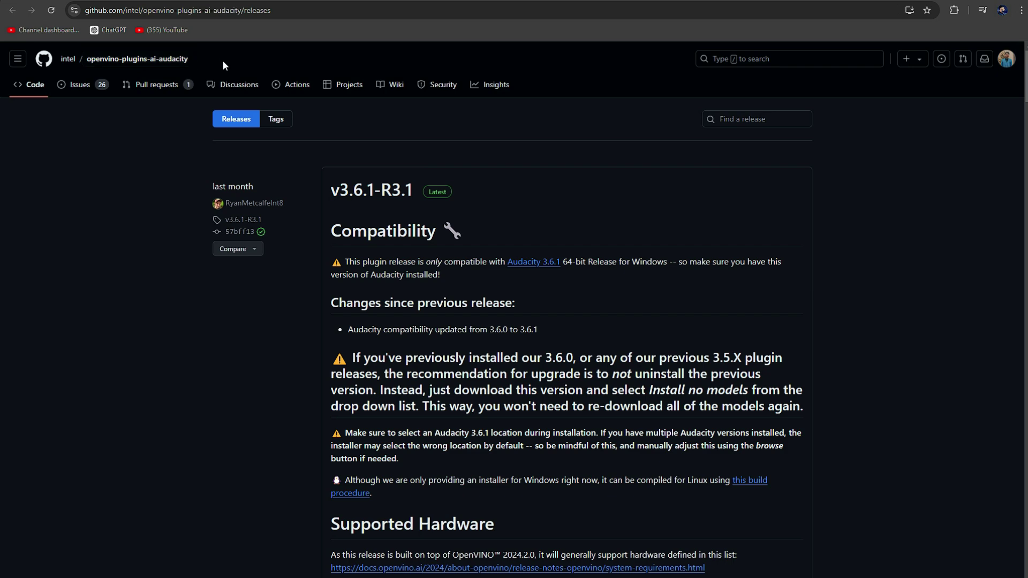
Download the audacity-win-v3.6.1-R3.1-64bit-OpenVINO-AI-Plugins.exe installer from the v3.6.1-R3.1 release assets
scroll(224, 65, "down", 5)
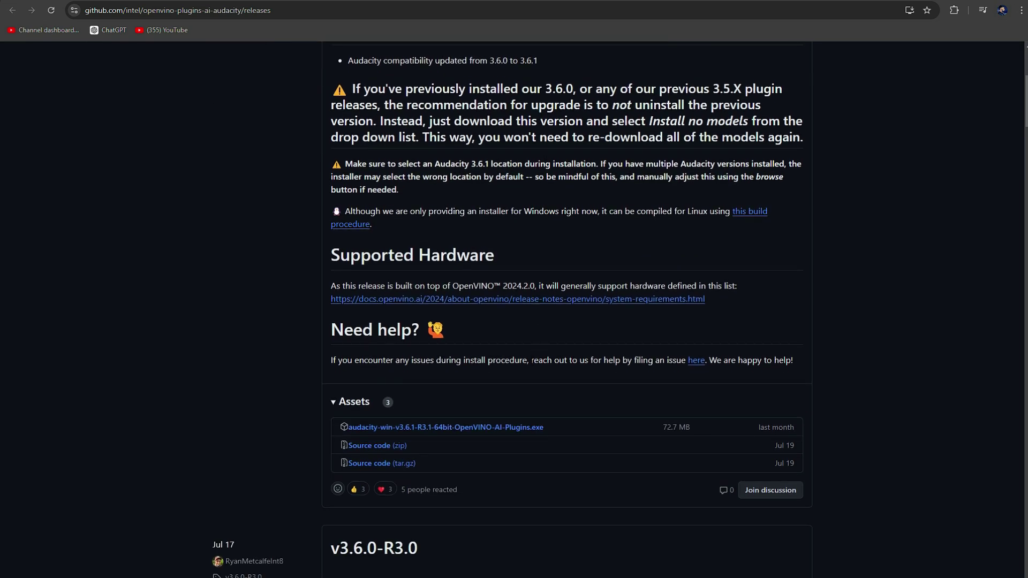
scroll(532, 364, "down", 2)
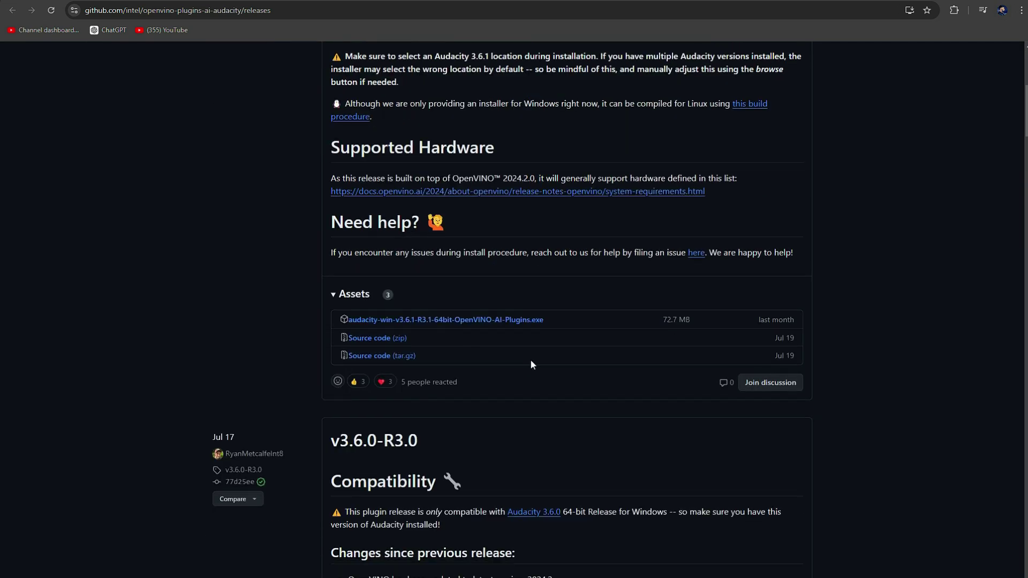
left_click(424, 320)
Run the downloaded OpenVINO AI Plugins installer from the Downloads folder and proceed through its setup wizard
double_click(346, 217)
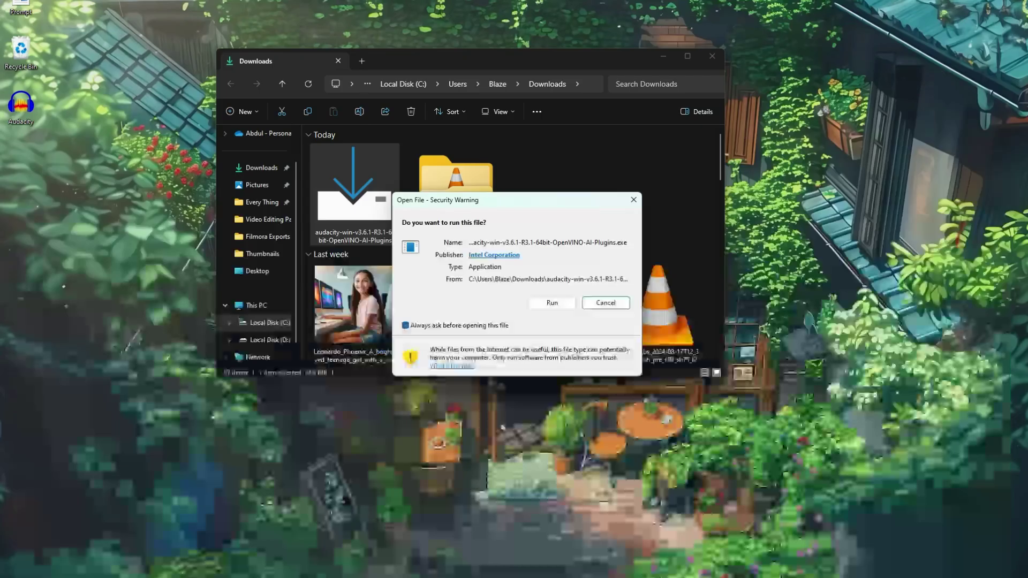
left_click(551, 301)
left_click(661, 65)
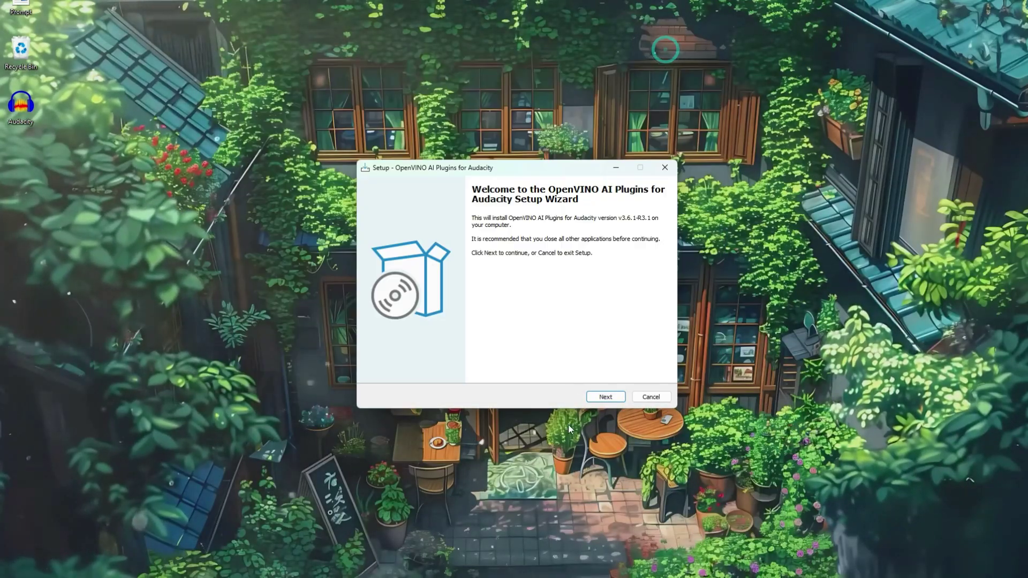
left_click(606, 397)
left_click(606, 397)
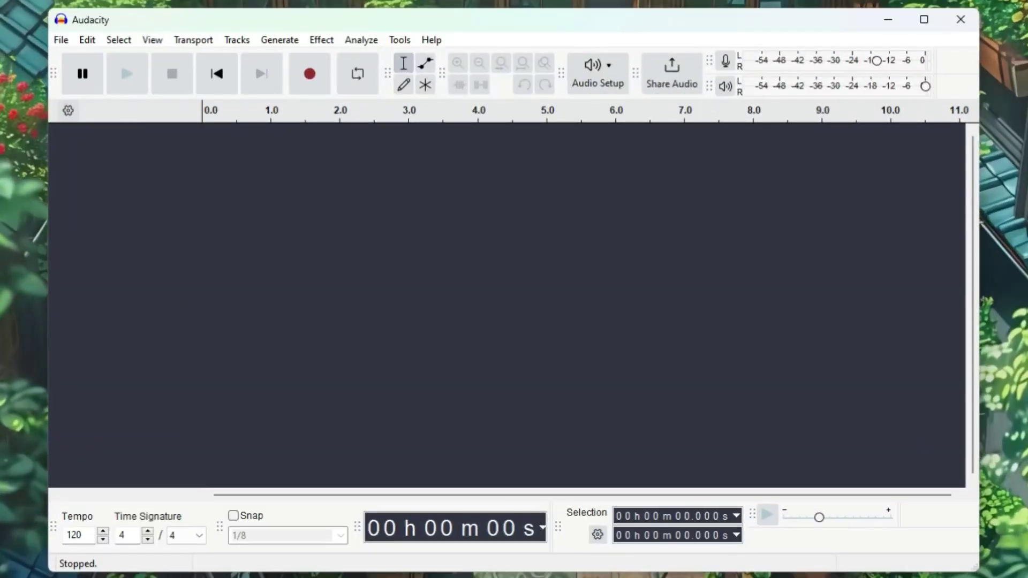
Set the mod-openvino module to Enabled in Audacity's preferences, then close Audacity so it can be restarted
left_click(83, 41)
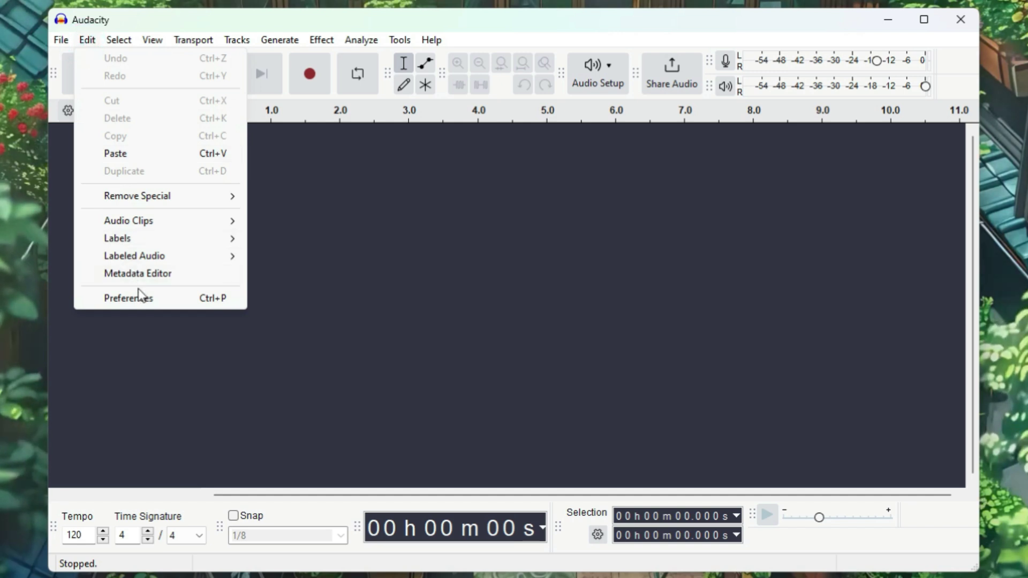
left_click(143, 299)
left_click(228, 345)
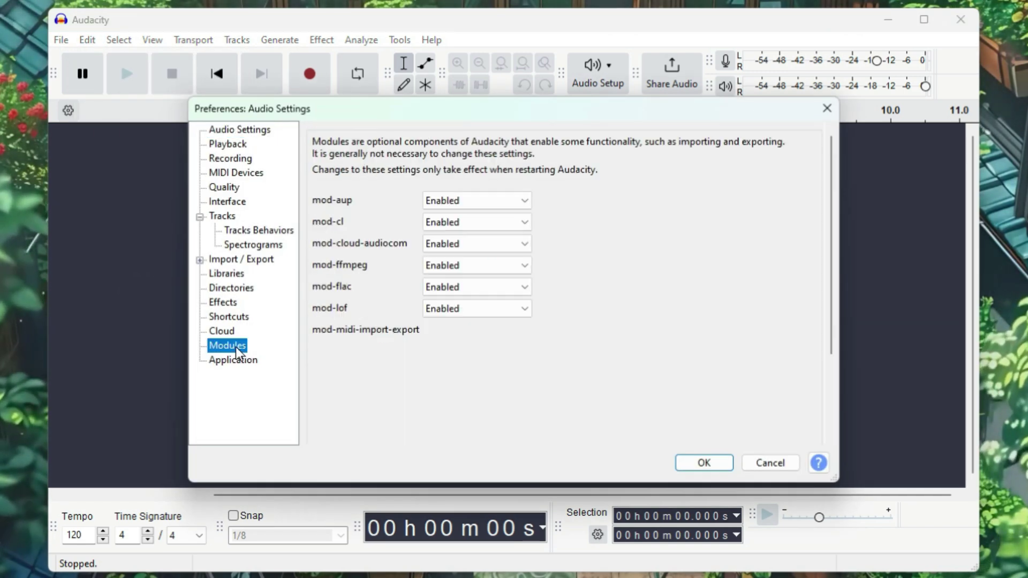
scroll(597, 296, "down", 5)
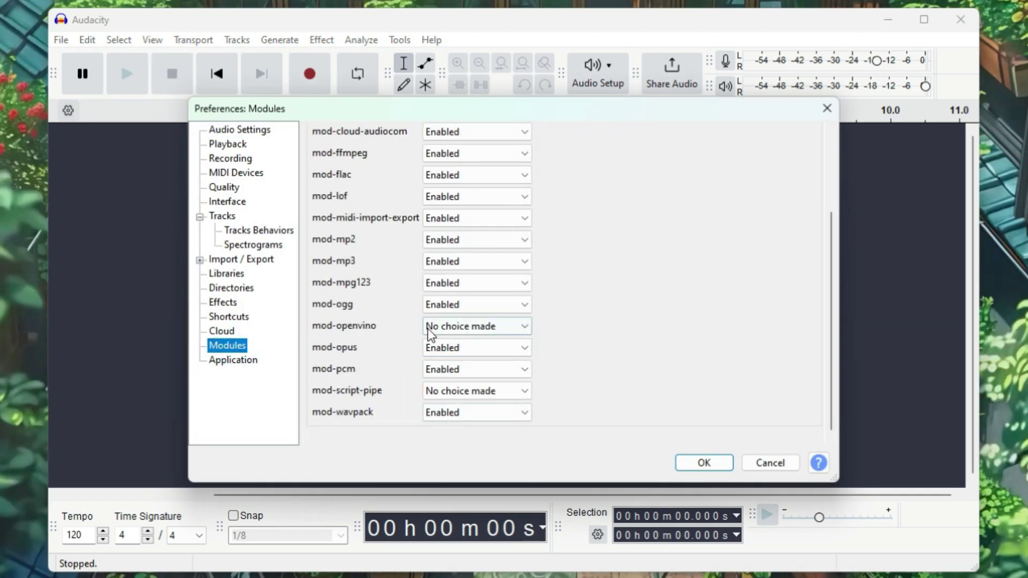
left_click(429, 327)
left_click(452, 348)
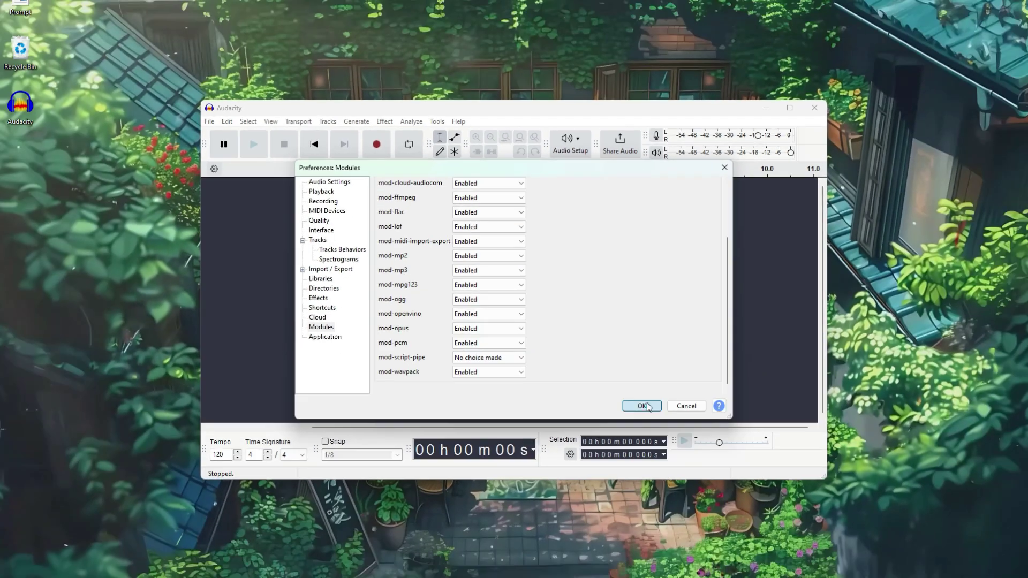
left_click(705, 462)
left_click(960, 20)
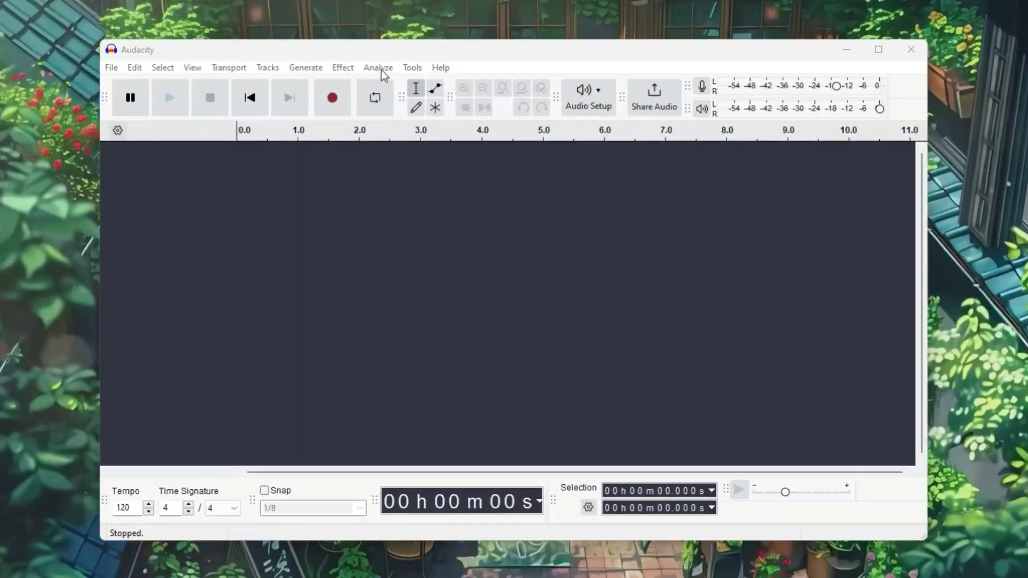
Check the analysis and effect commands for the OpenVINO transcription, music separation and noise suppression entries
left_click(407, 113)
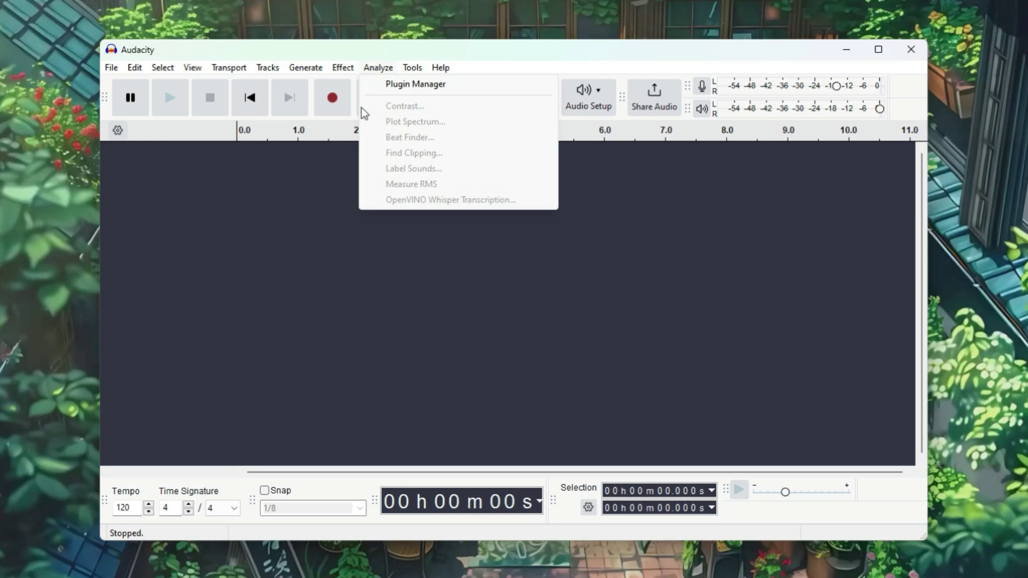
mouse_move(343, 67)
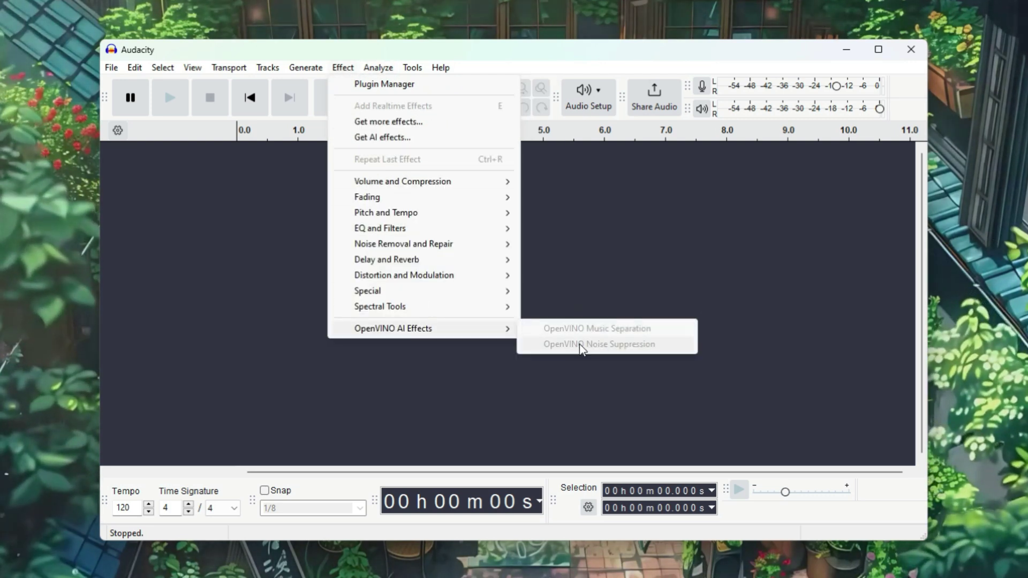
left_click(569, 280)
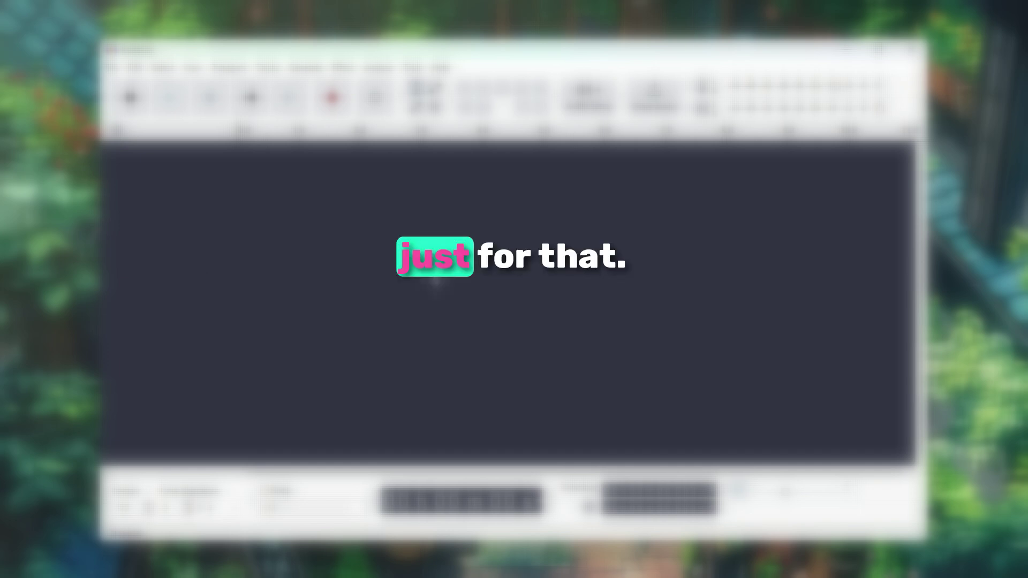
Import the Audacity Sample file from the Downloads\Audacity folder into the empty project and play it
key("alt+Tab")
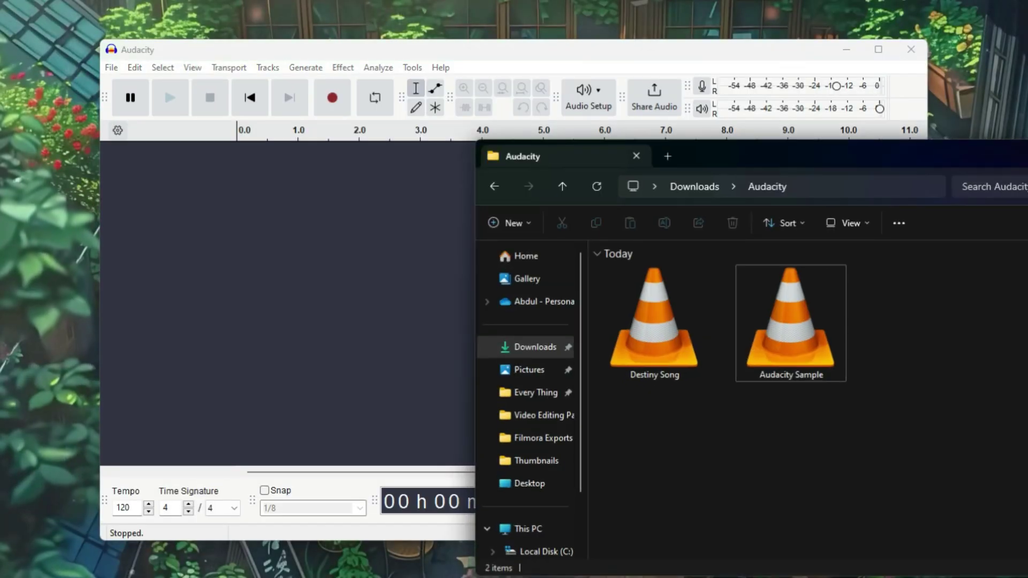
left_click_drag(765, 337, 650, 275)
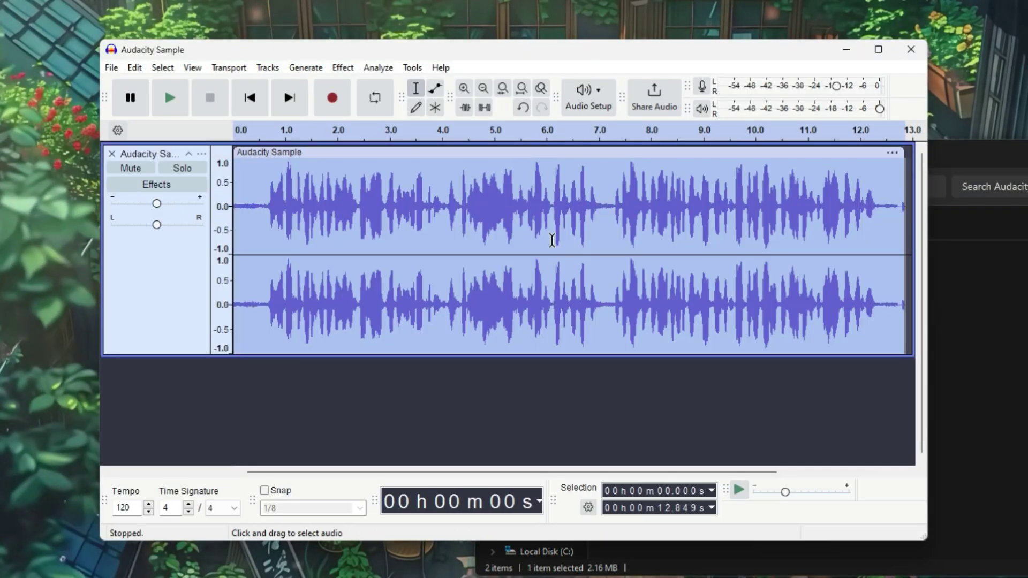
key("space")
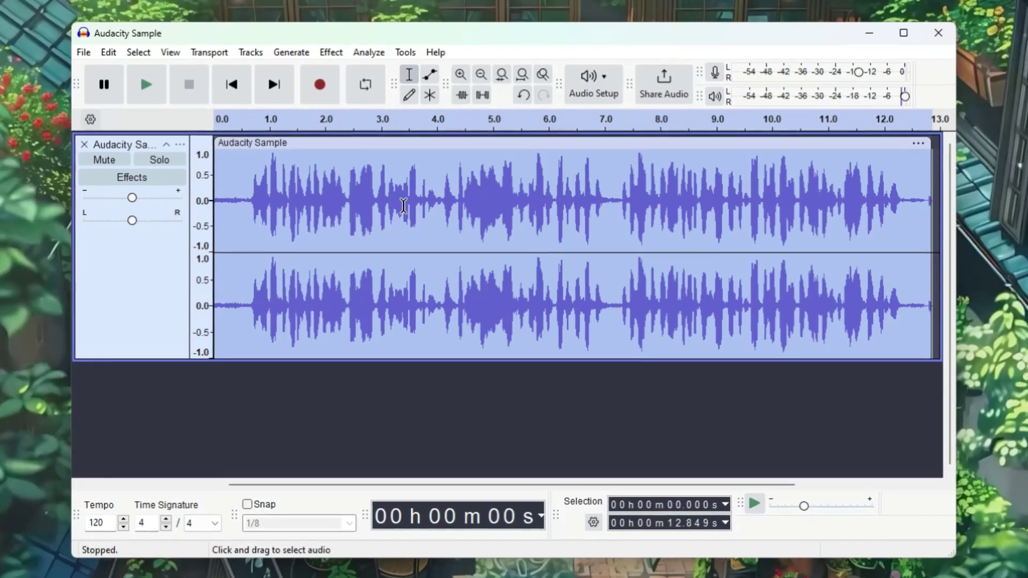
Apply OpenVINO Noise Suppression to the whole Audacity Sample clip using the CPU and the deepfilternet2 model
left_click(410, 222)
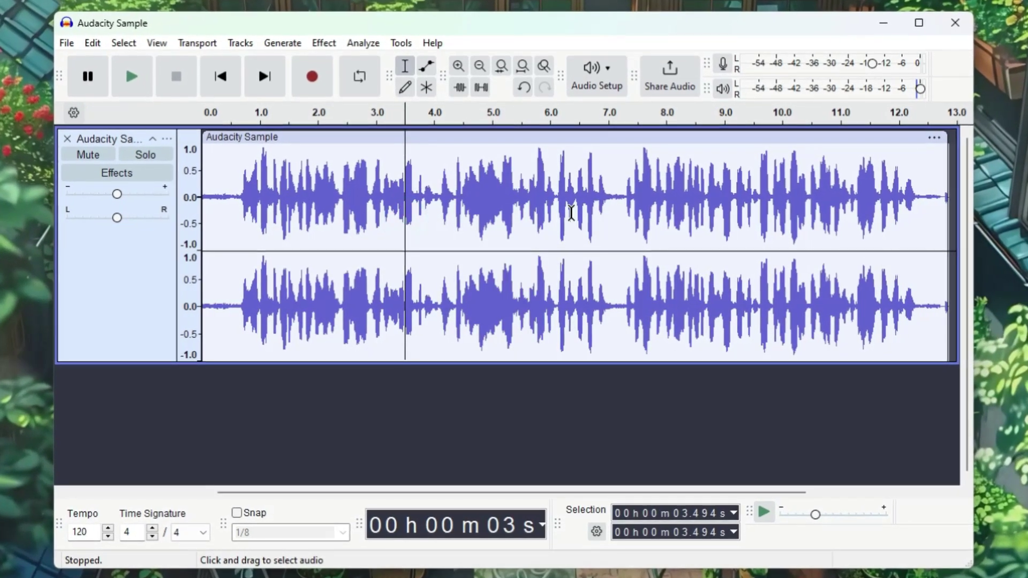
double_click(359, 196)
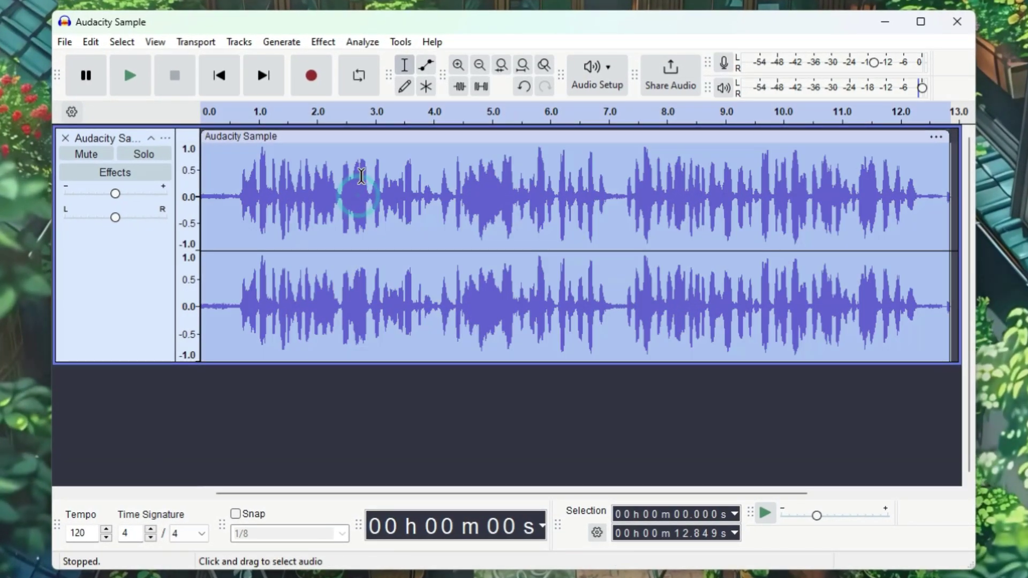
left_click(322, 43)
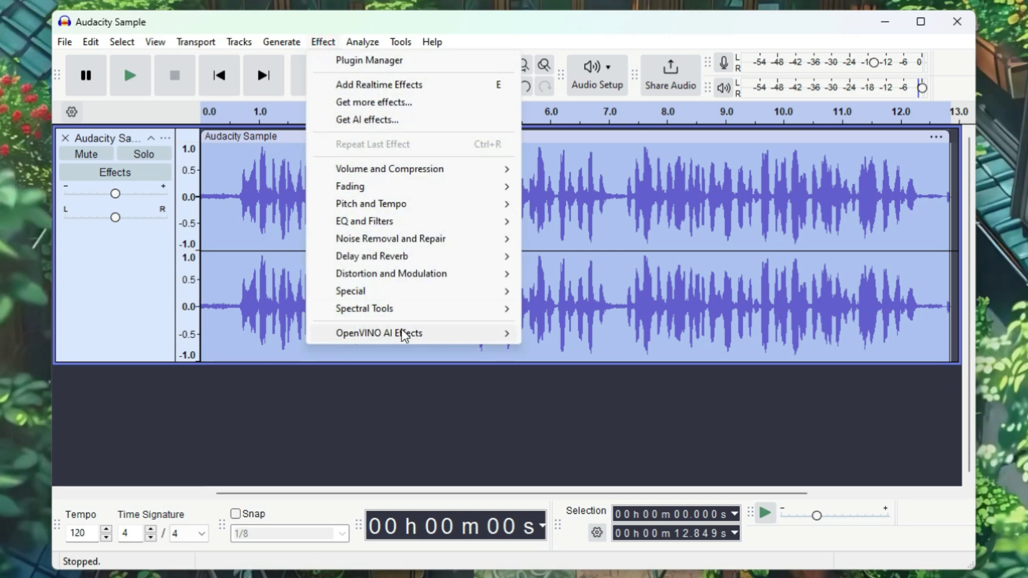
mouse_move(404, 335)
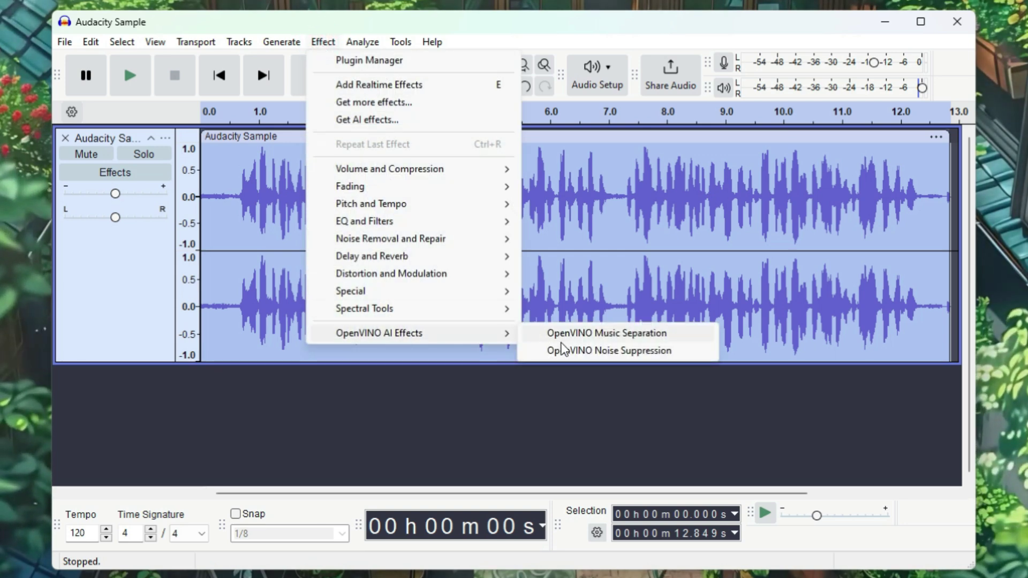
left_click(611, 351)
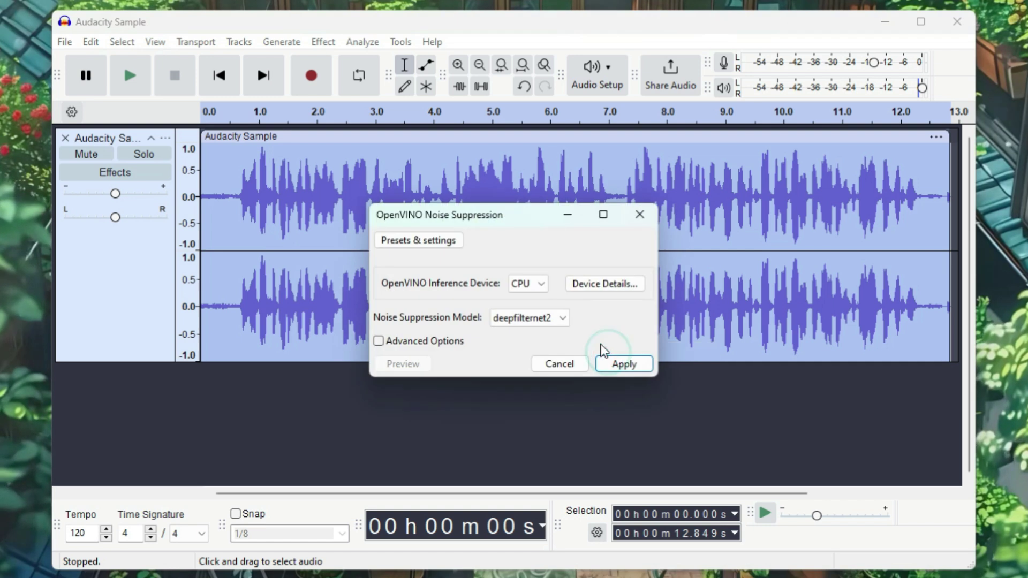
left_click(541, 285)
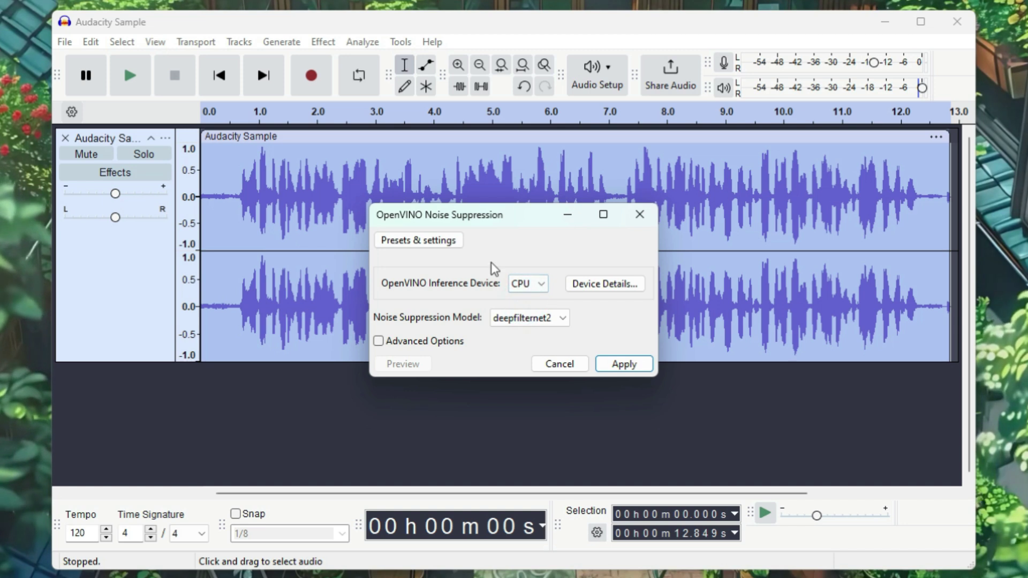
left_click(544, 323)
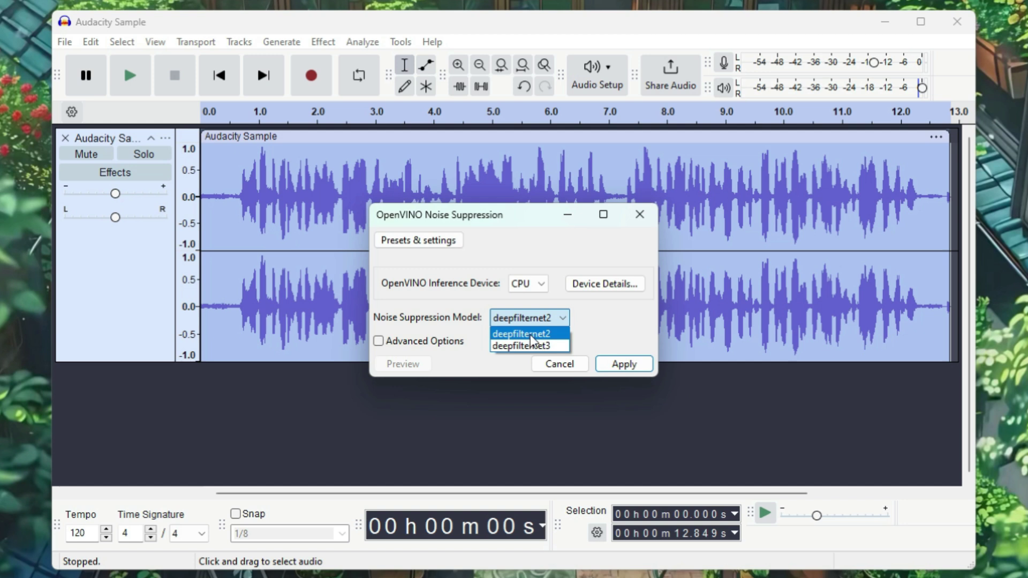
left_click(553, 334)
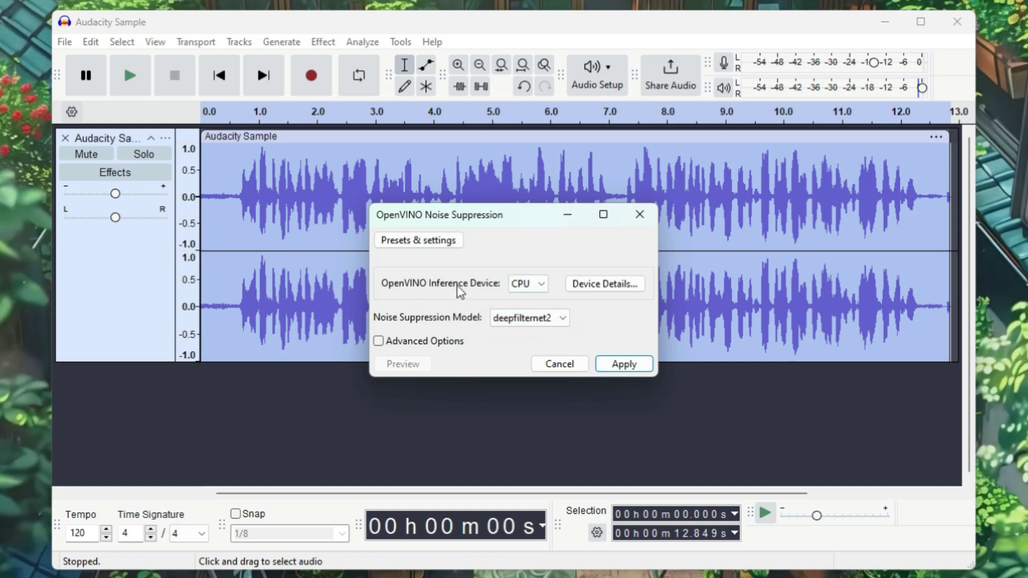
left_click(626, 364)
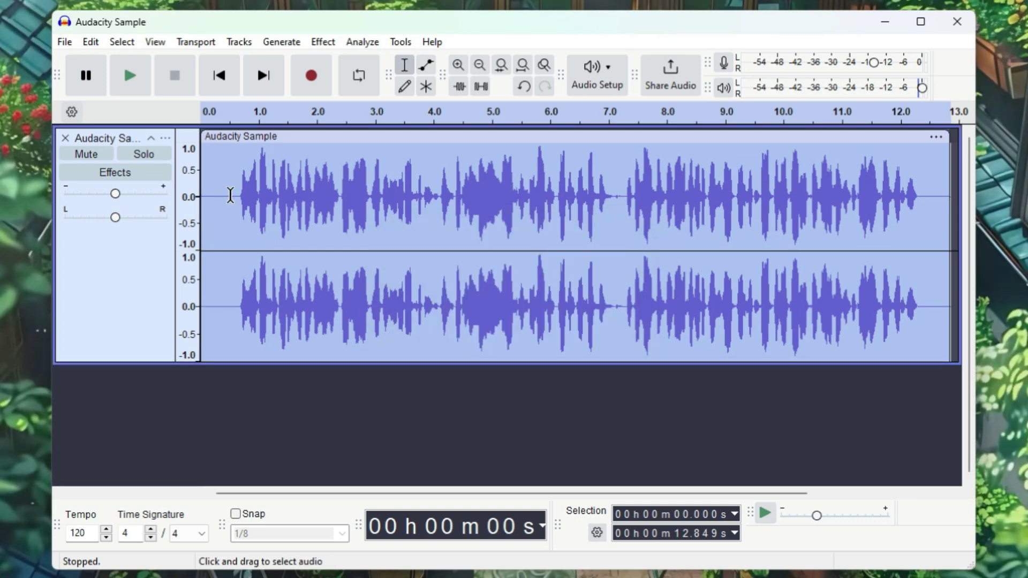
Play the noise-suppressed clip from near its start to hear the result, then stop playback
left_click(209, 185)
key("space")
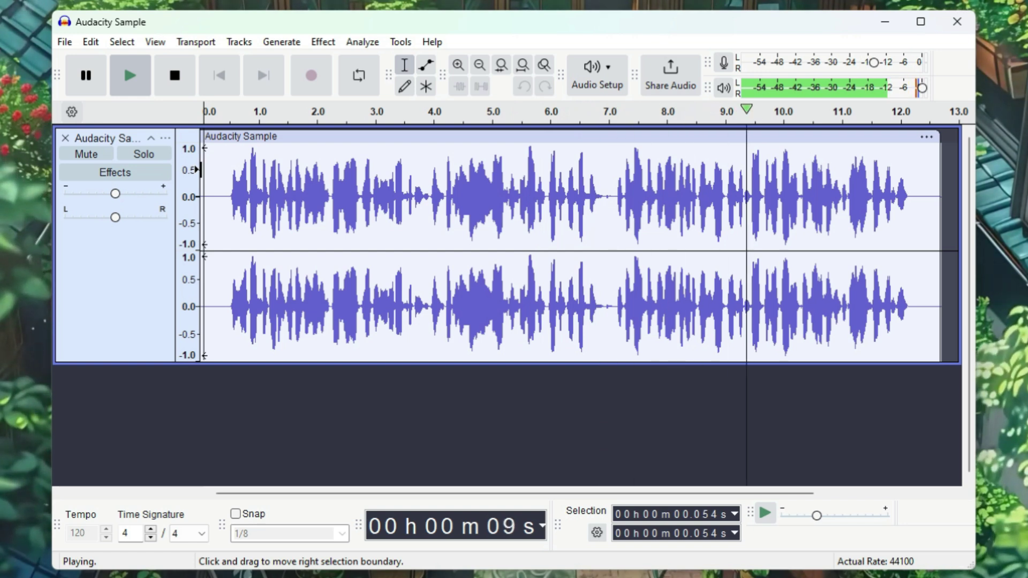
key("space")
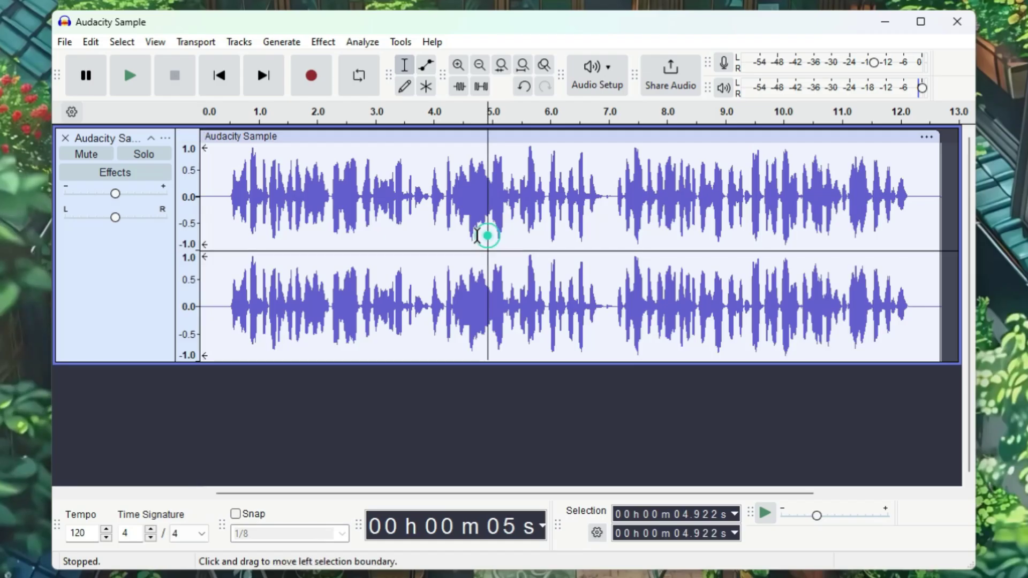
Select the entire Audacity Sample clip and open OpenVINO Whisper Transcription for it
key("ctrl+a")
left_click(457, 220)
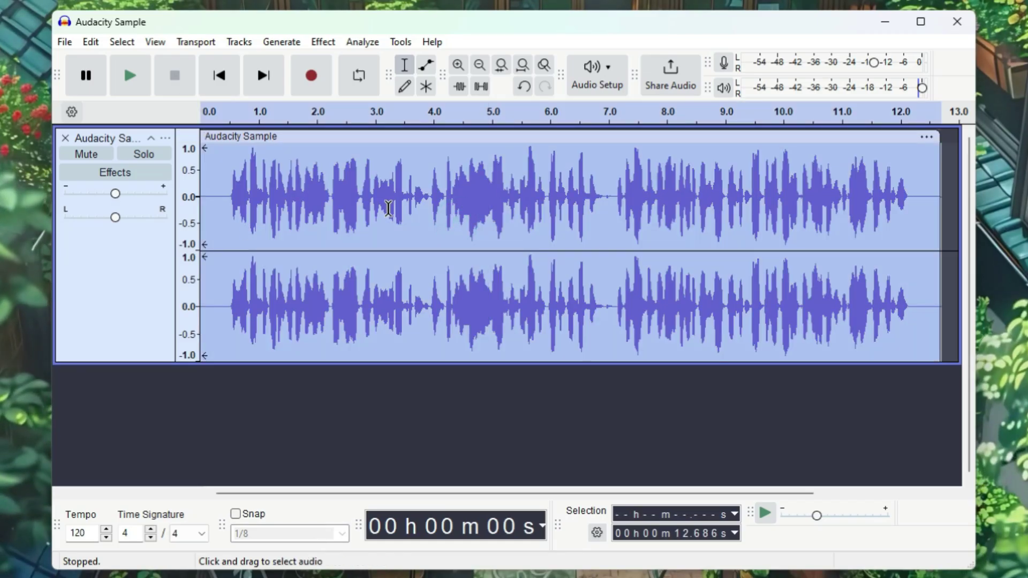
left_click(365, 42)
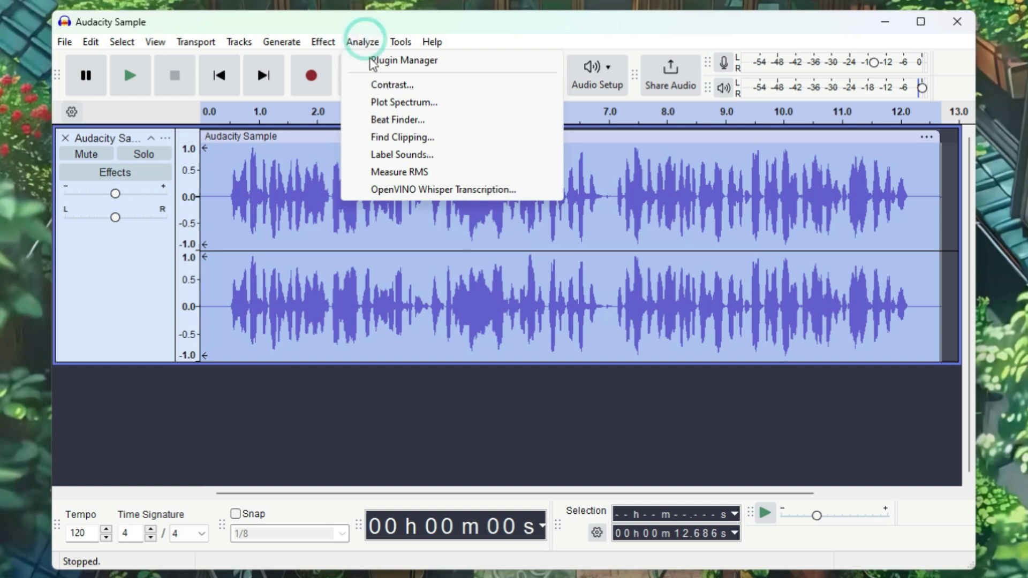
left_click(416, 190)
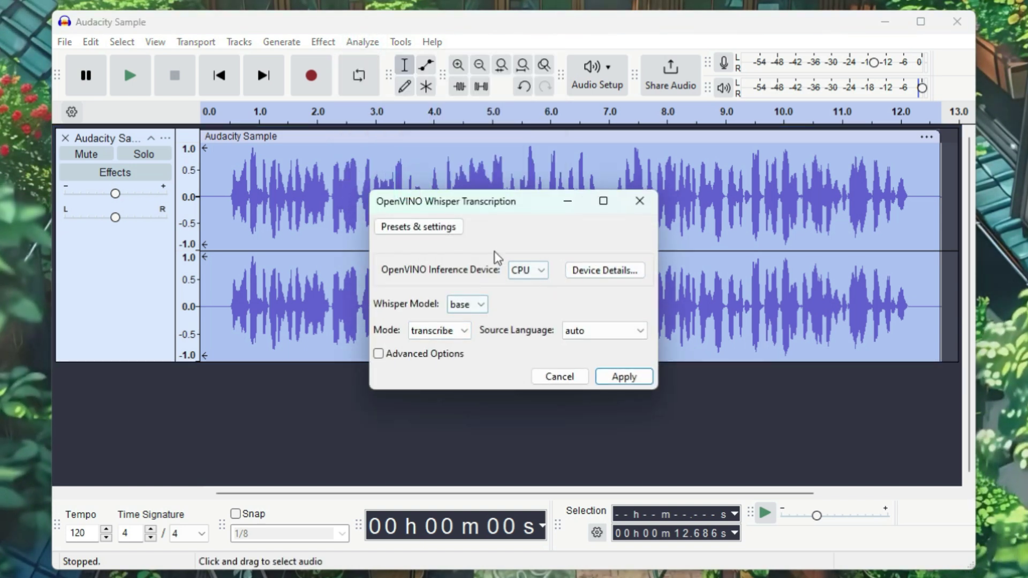
Set up the transcription with CPU as the inference device, the base Whisper model and transcribe mode
left_click(542, 270)
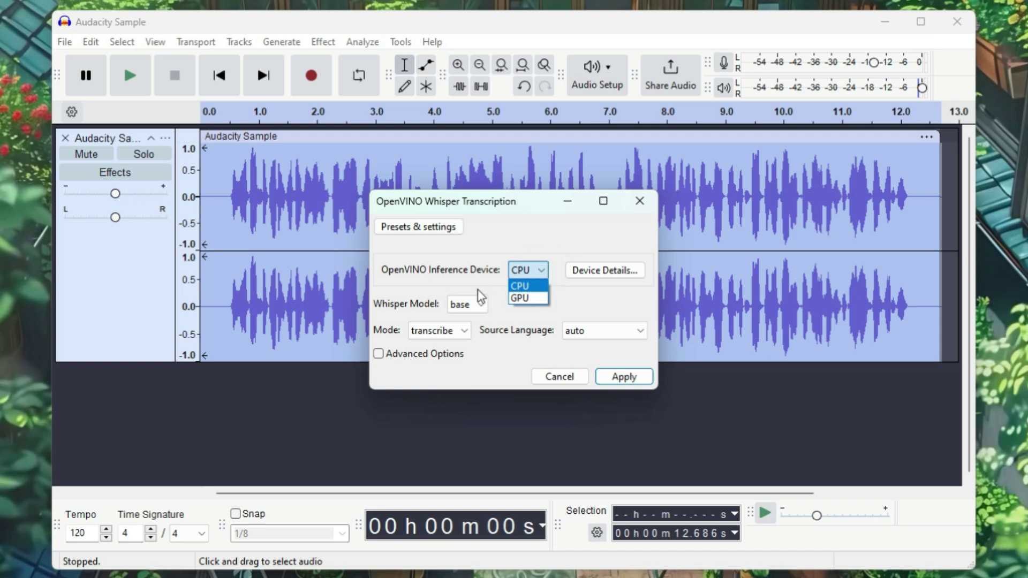
left_click(481, 306)
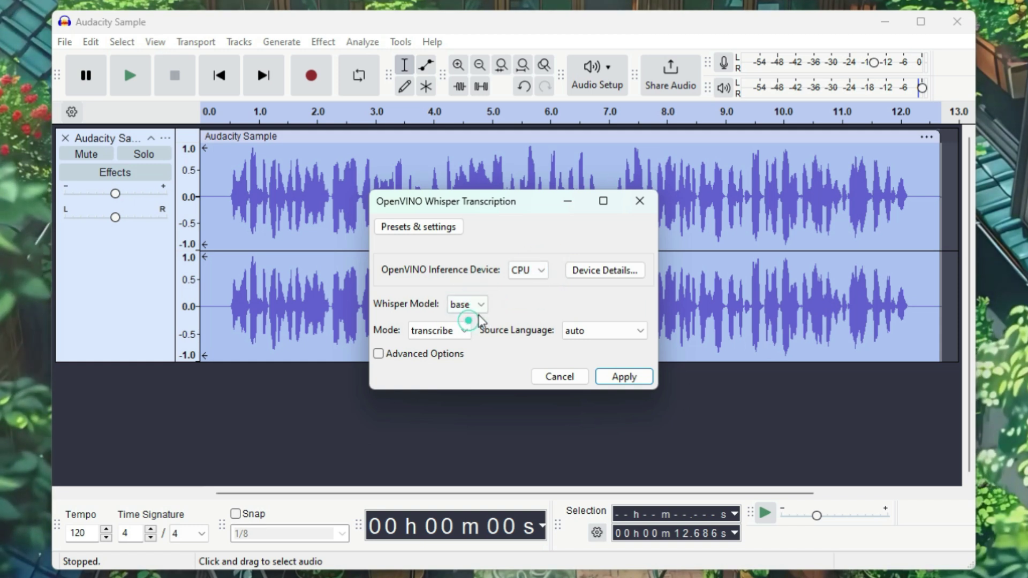
left_click(465, 331)
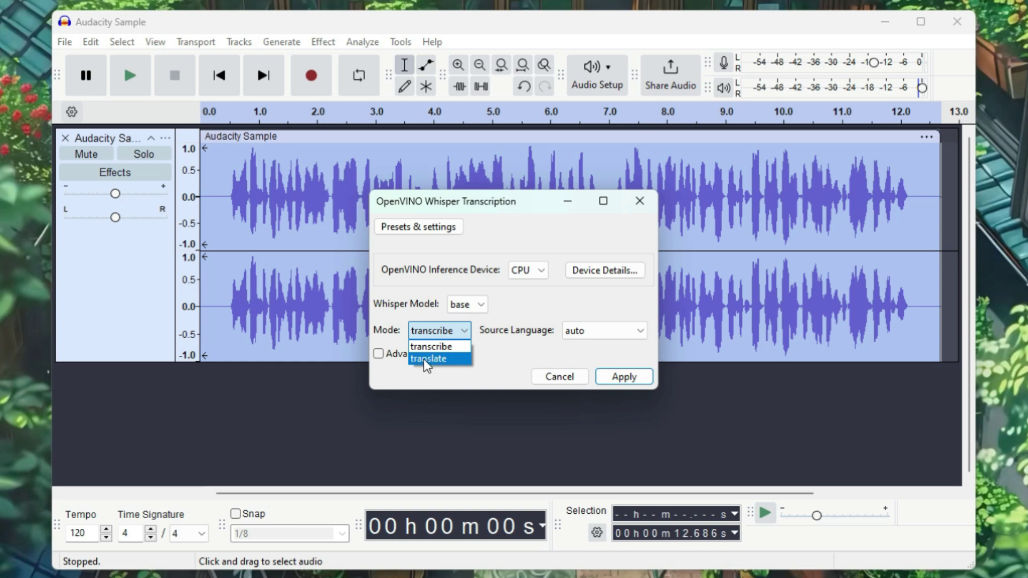
left_click(455, 347)
Set the source language to english and run the Whisper transcription on the Audacity Sample clip
left_click(601, 338)
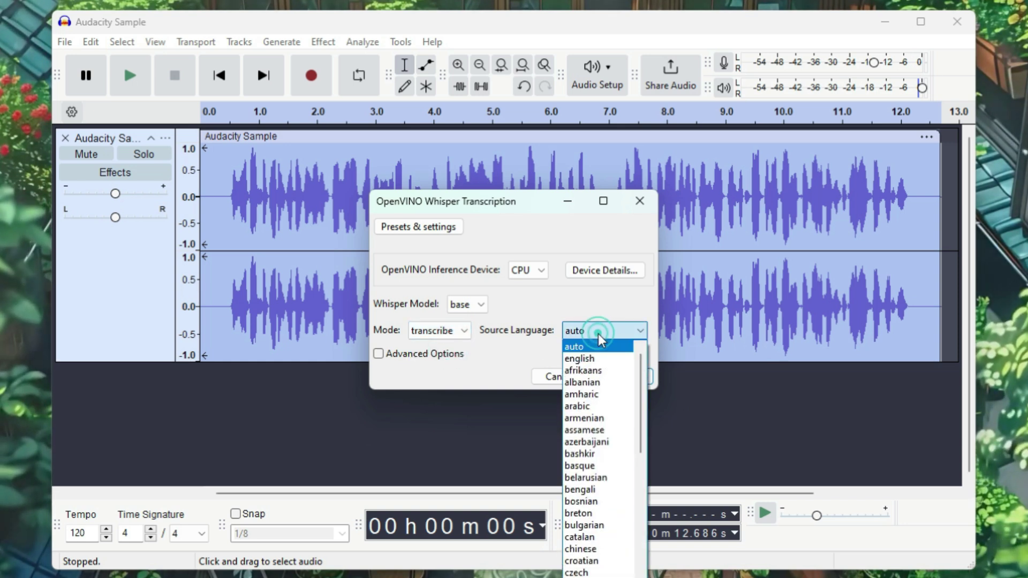
scroll(604, 431, "down", 15)
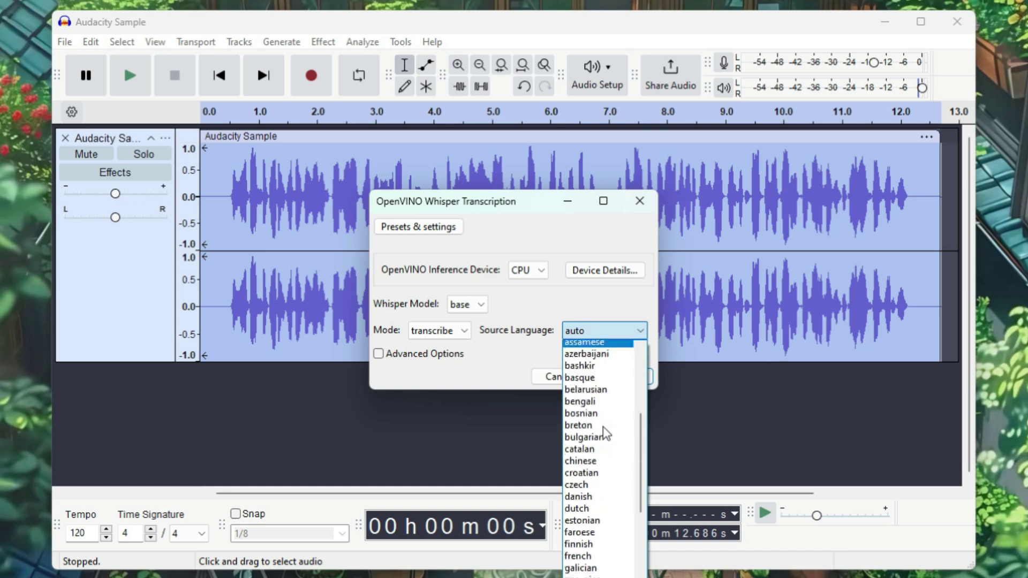
scroll(609, 511, "down", 3)
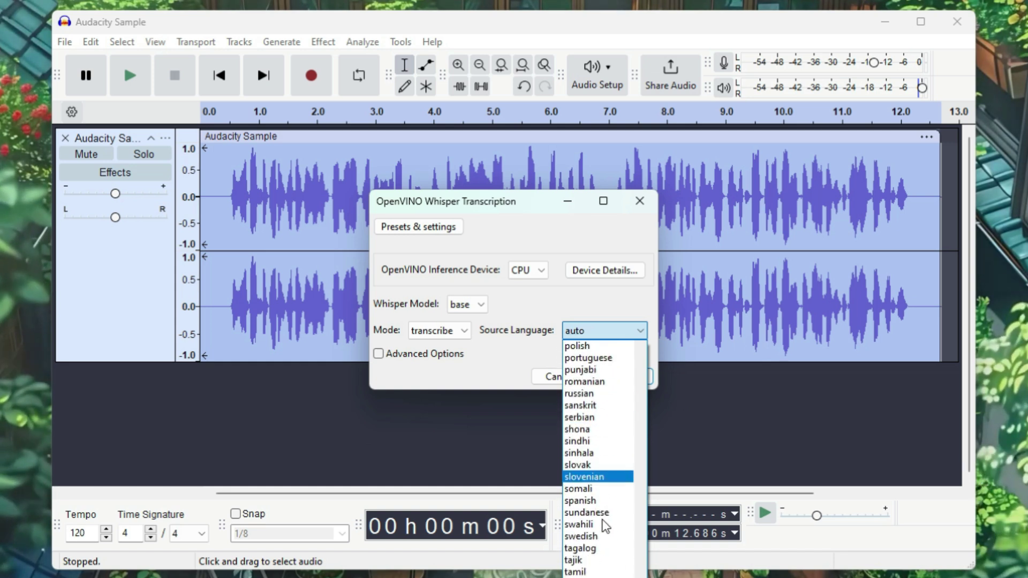
scroll(605, 482, "up", 20)
scroll(597, 385, "up", 1)
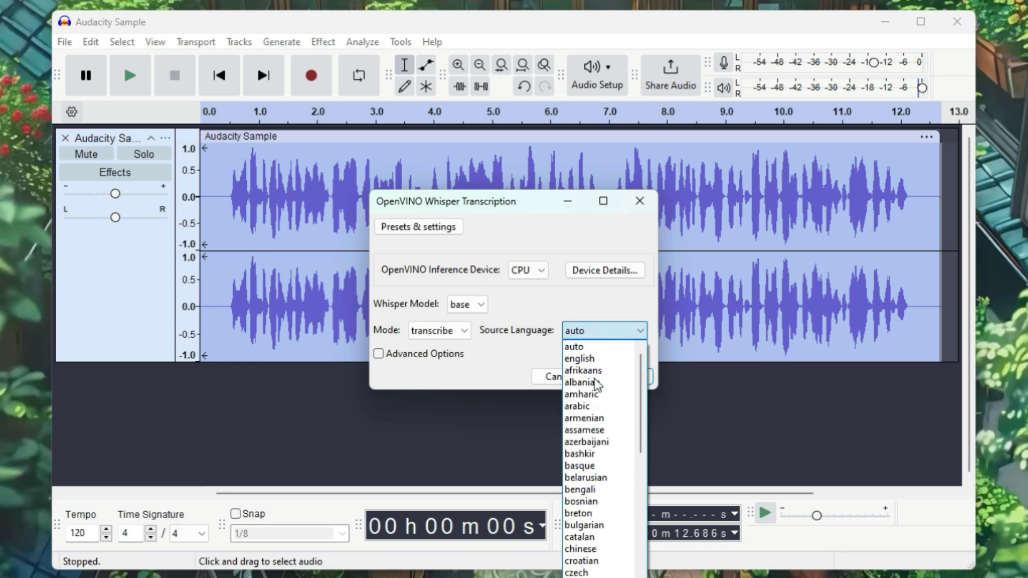
left_click(591, 359)
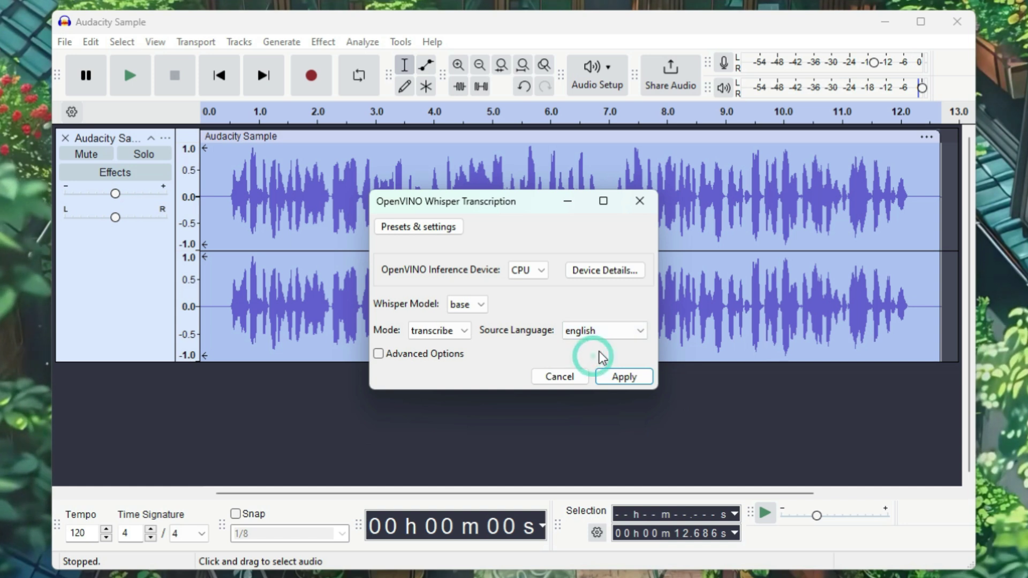
left_click(624, 378)
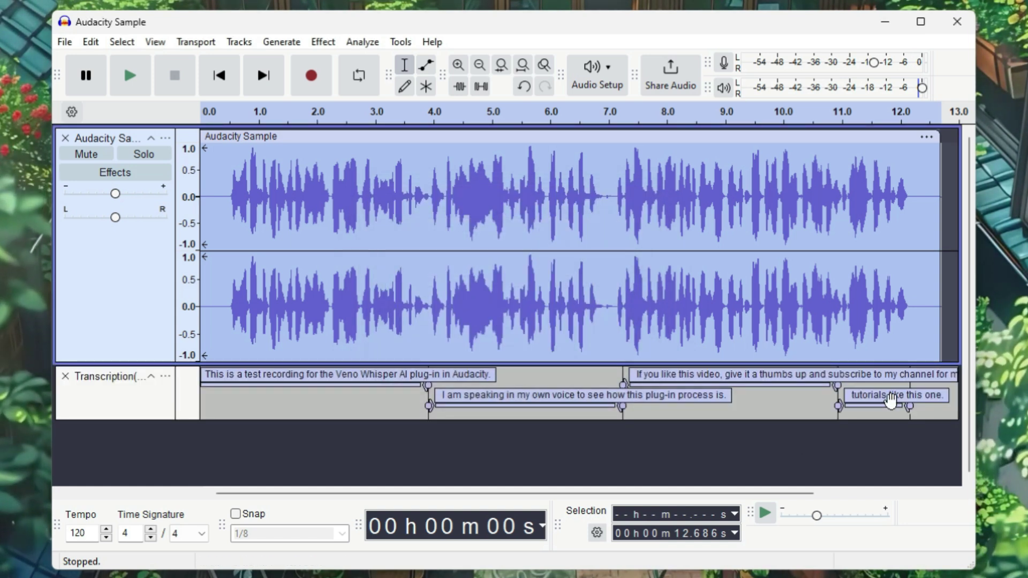
Export the transcription labels as the text file Transcription(base) in the Audacity folder
left_click(274, 401)
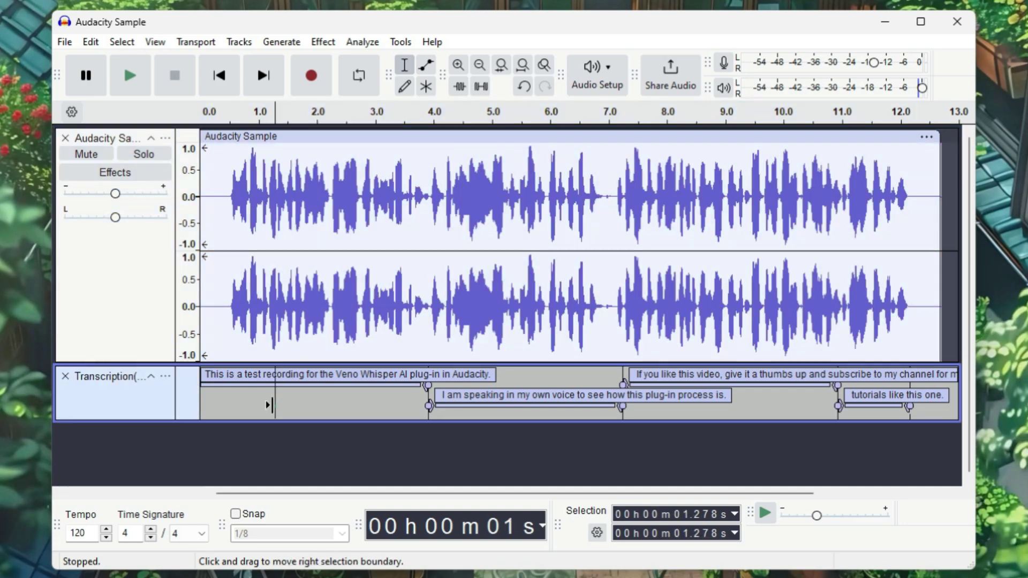
left_click(65, 42)
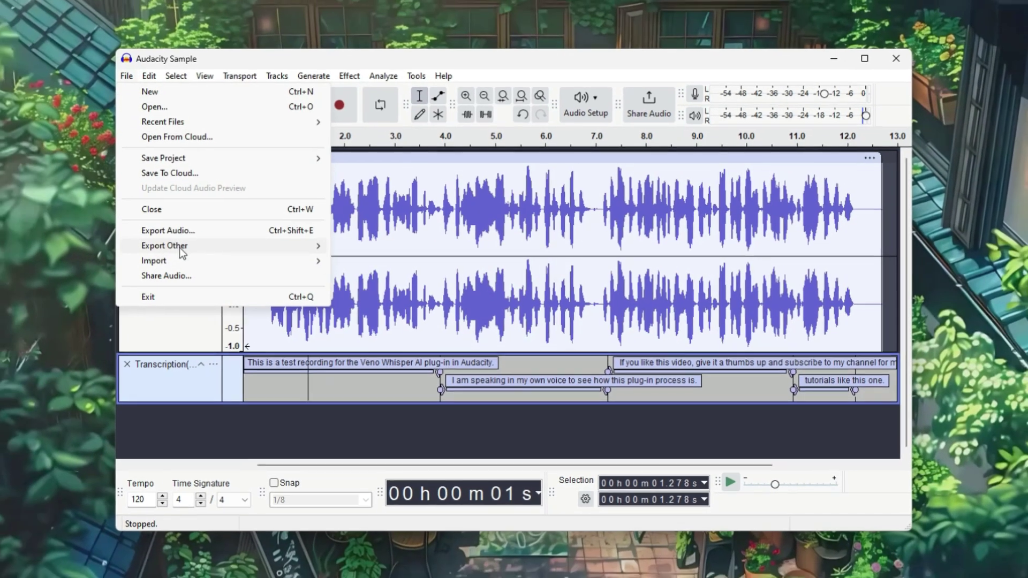
mouse_move(203, 242)
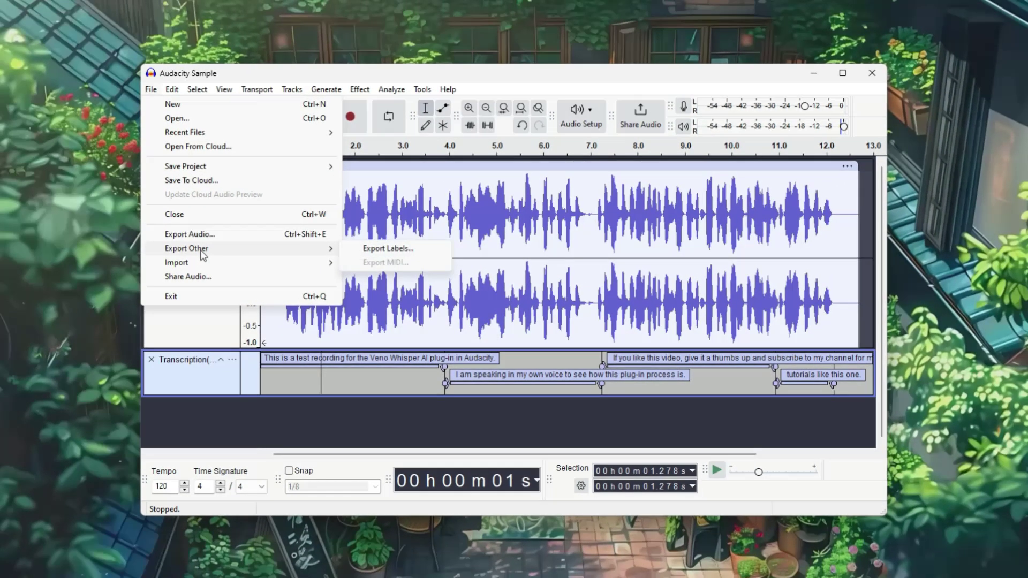
left_click(385, 249)
double_click(241, 170)
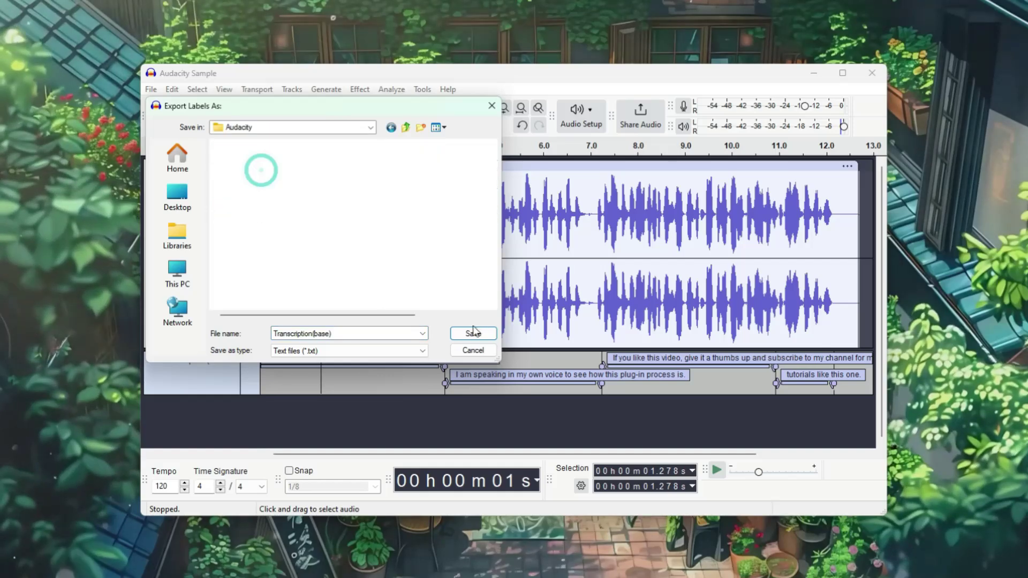
left_click(469, 329)
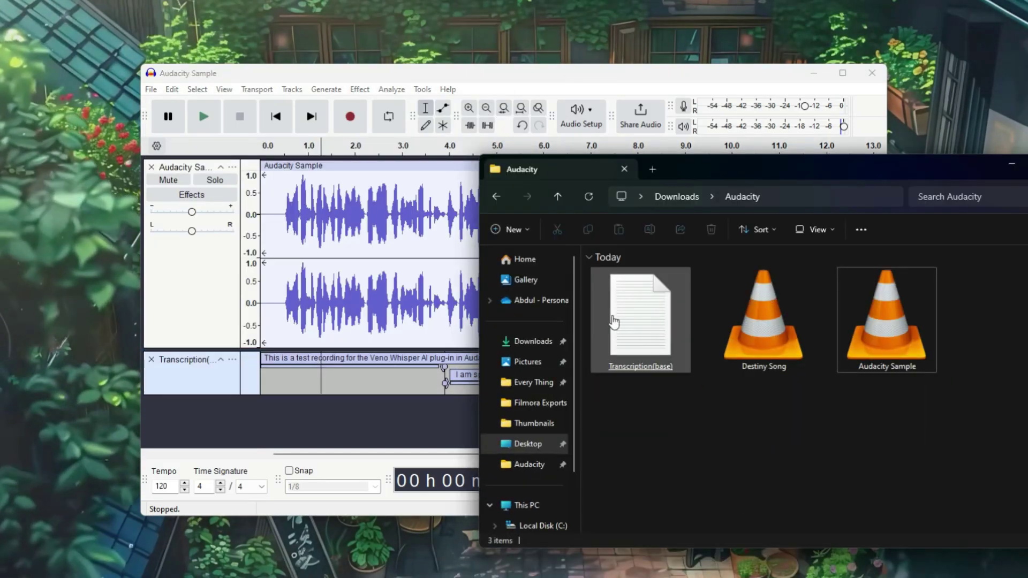
Open the exported Transcription(base) text file from Downloads\Audacity to read the transcript, then close it
left_click(651, 340)
double_click(651, 341)
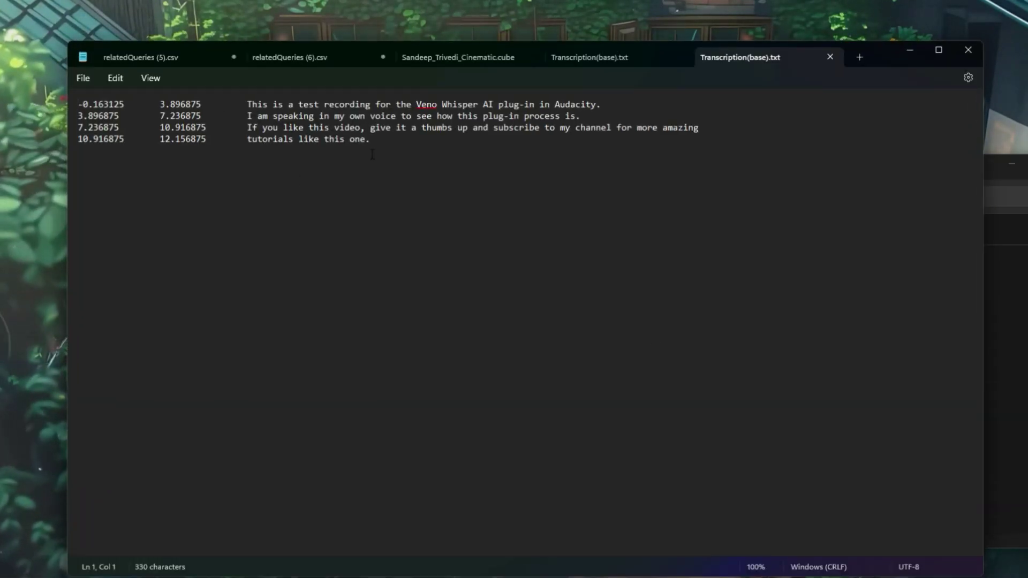
left_click(967, 51)
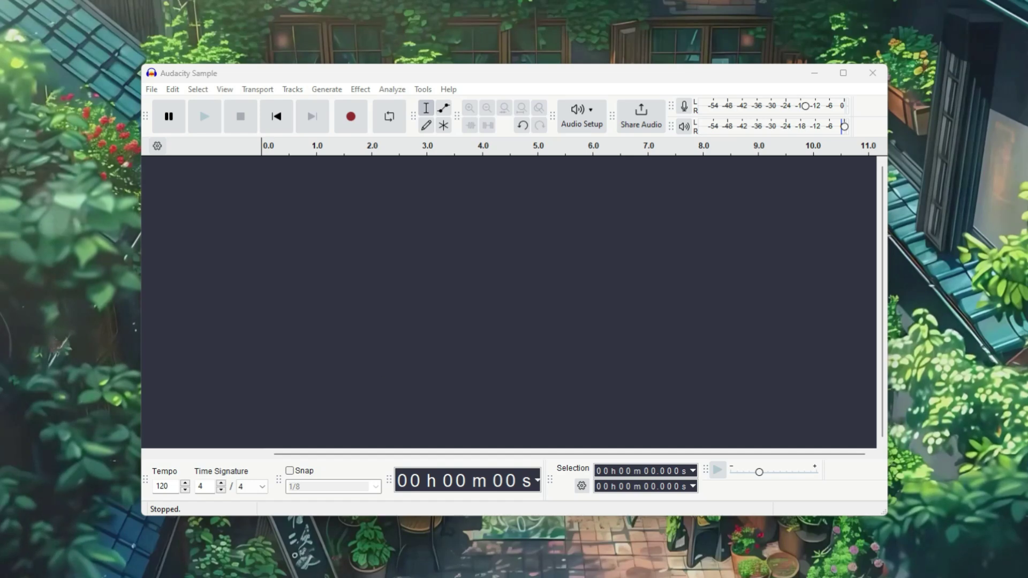
Import the chinies voice file from the Downloads\Audacity folder into the empty project and play it from near its start
key("alt+Tab")
left_click_drag(649, 318, 320, 303)
left_click(272, 204)
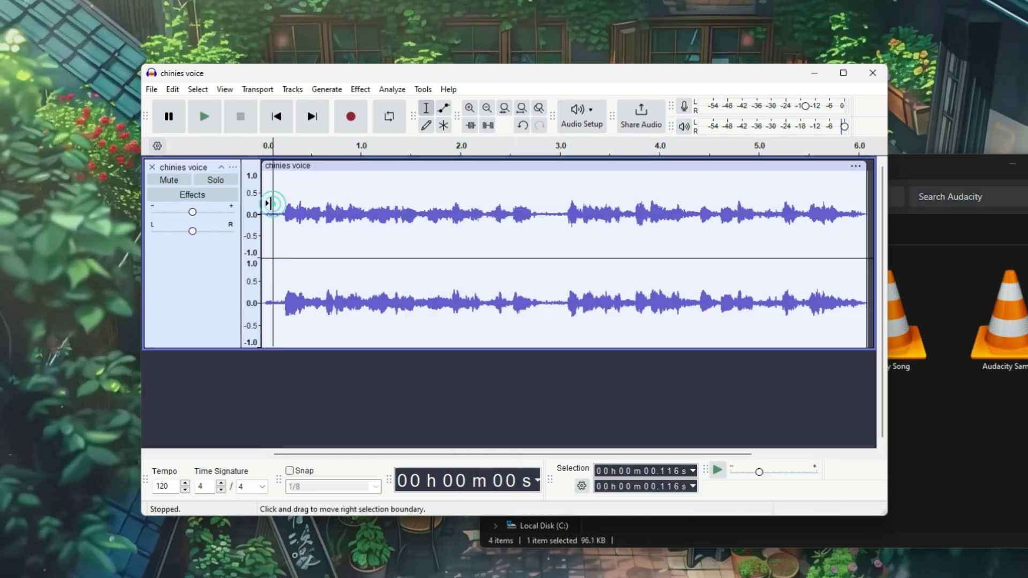
key("space")
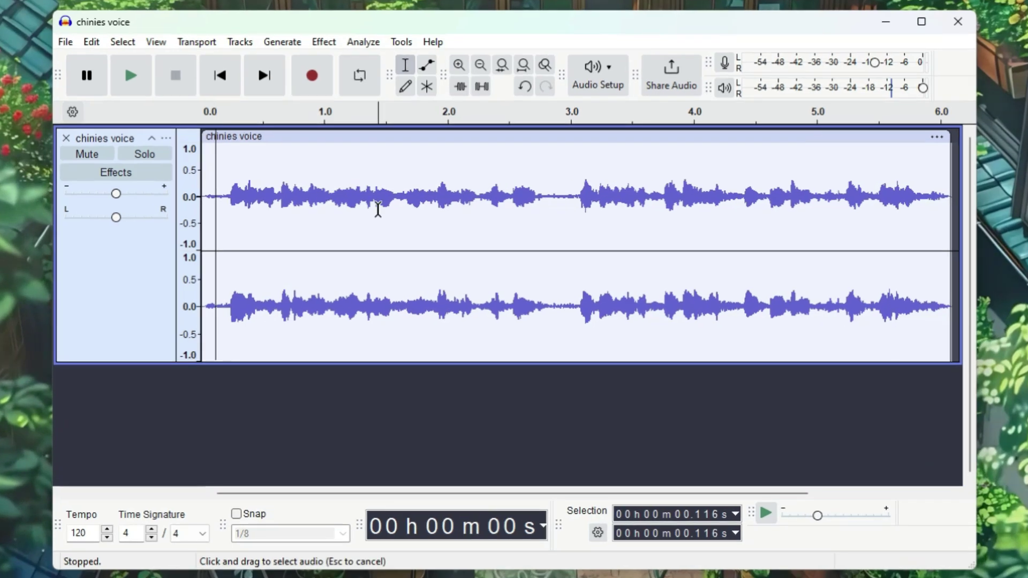
Run OpenVINO Whisper Transcription on the entire chinies voice clip in translate mode with chinese as the source language
double_click(404, 223)
left_click(358, 43)
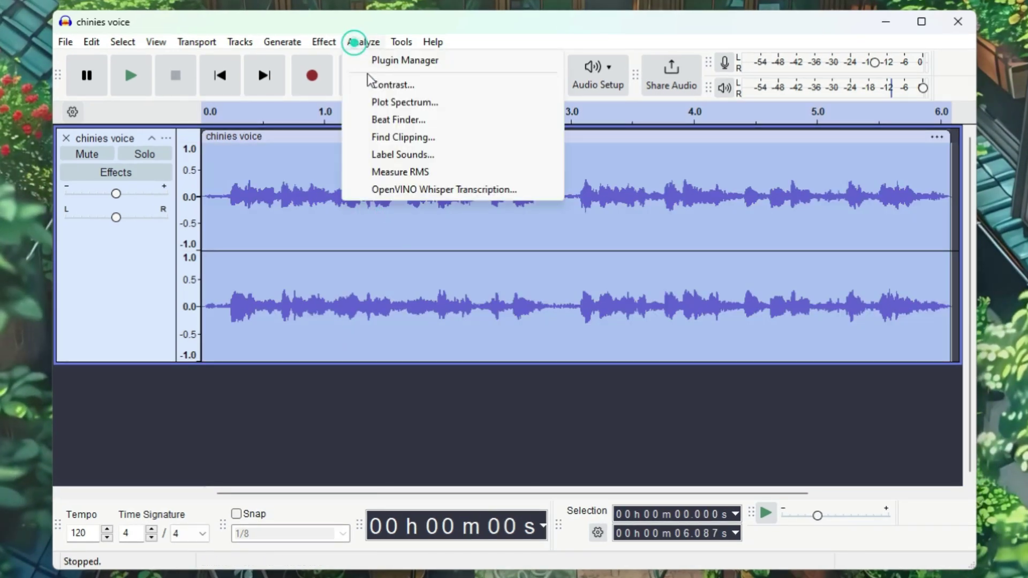
left_click(383, 186)
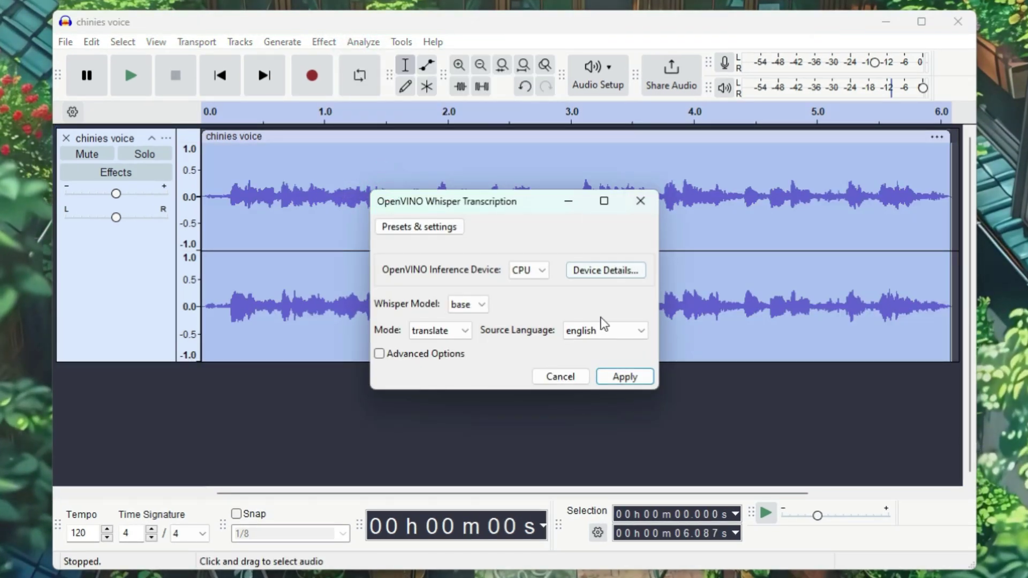
left_click(603, 339)
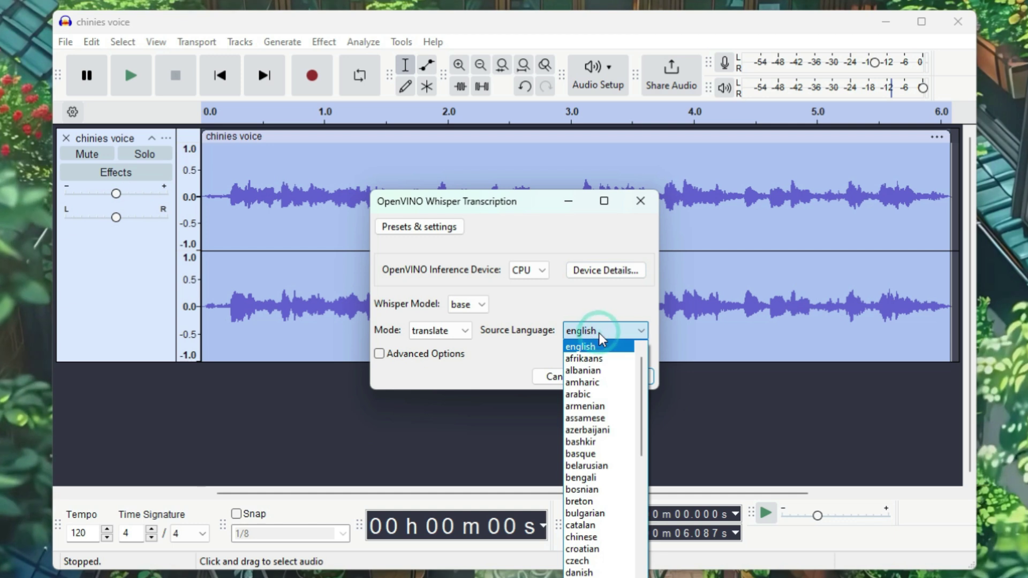
key("c")
key("h")
key("Return")
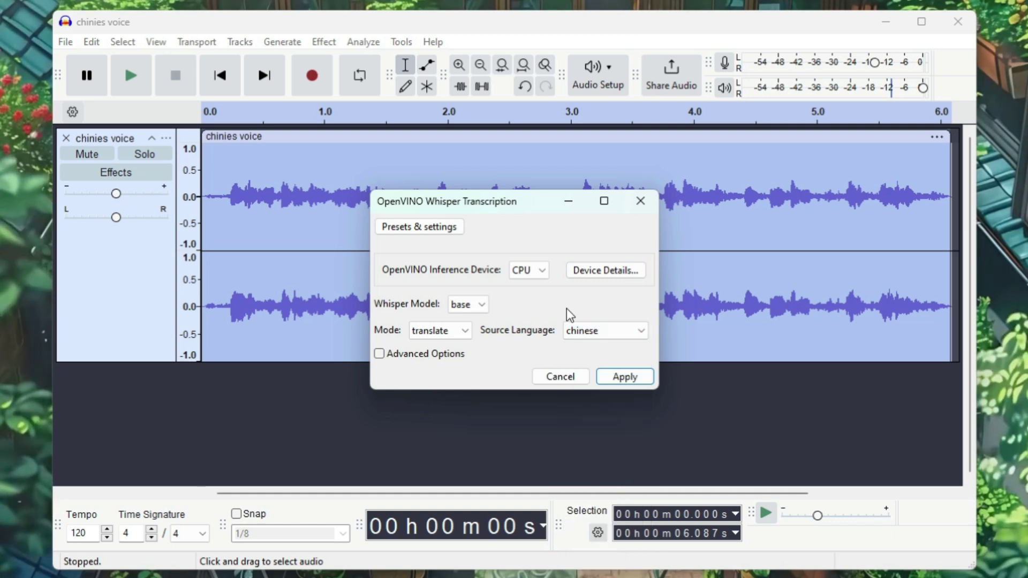
left_click(454, 332)
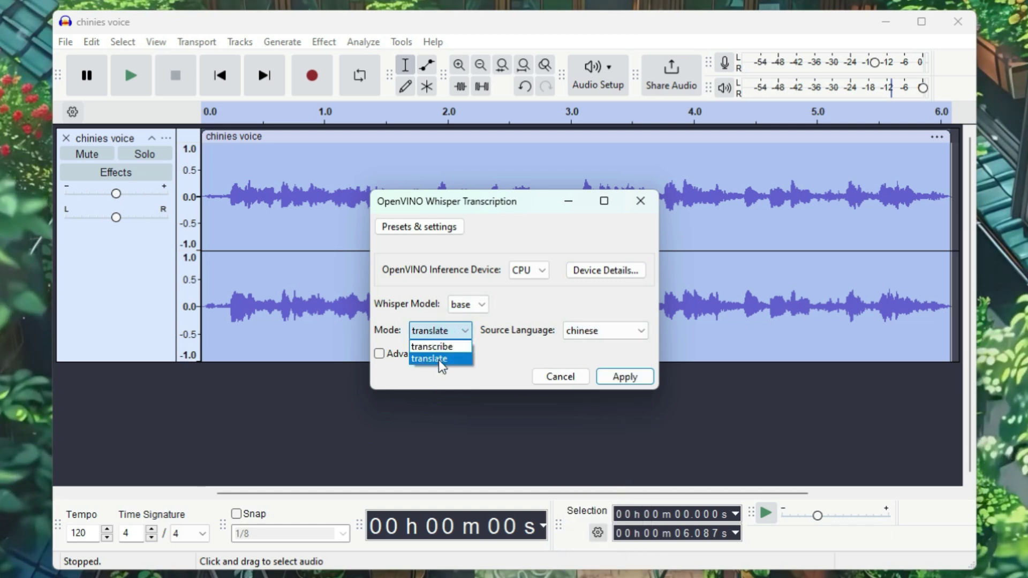
left_click(450, 360)
left_click(625, 376)
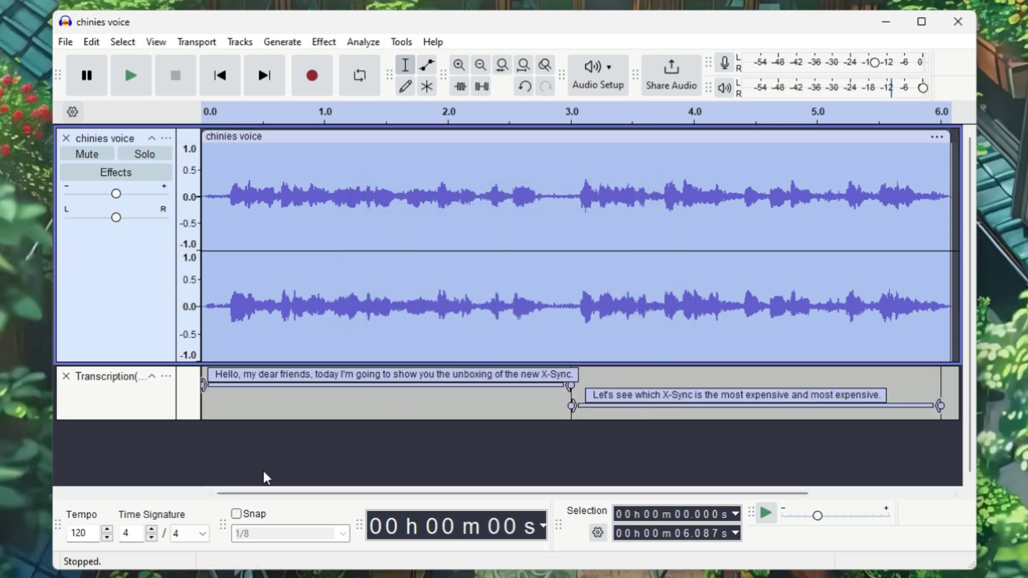
Replace the transcription and chinies voice tracks with the Destiny Song file from Downloads\Audacity, and play it from near its start
left_click(65, 377)
left_click(66, 138)
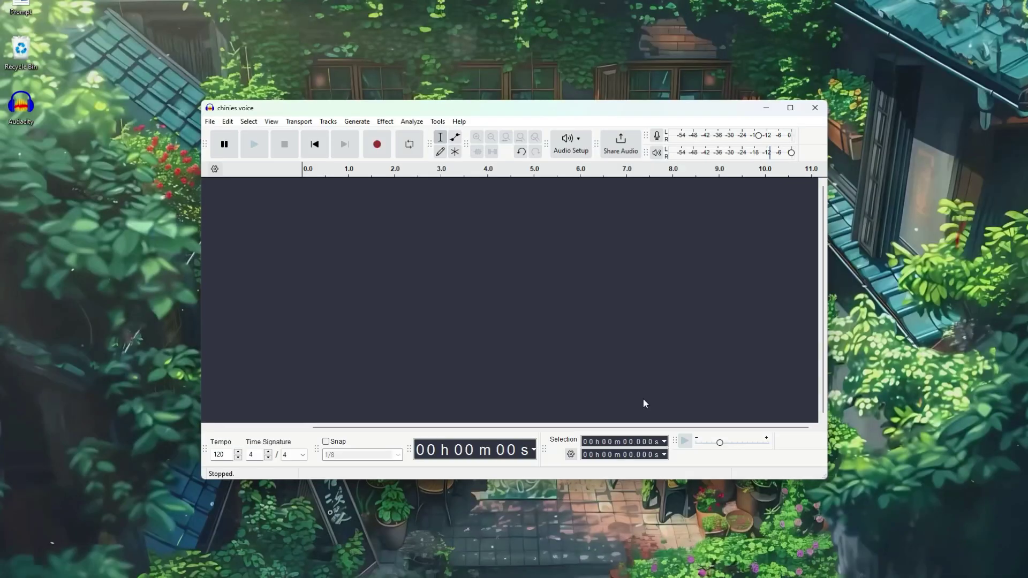
key("alt+Tab")
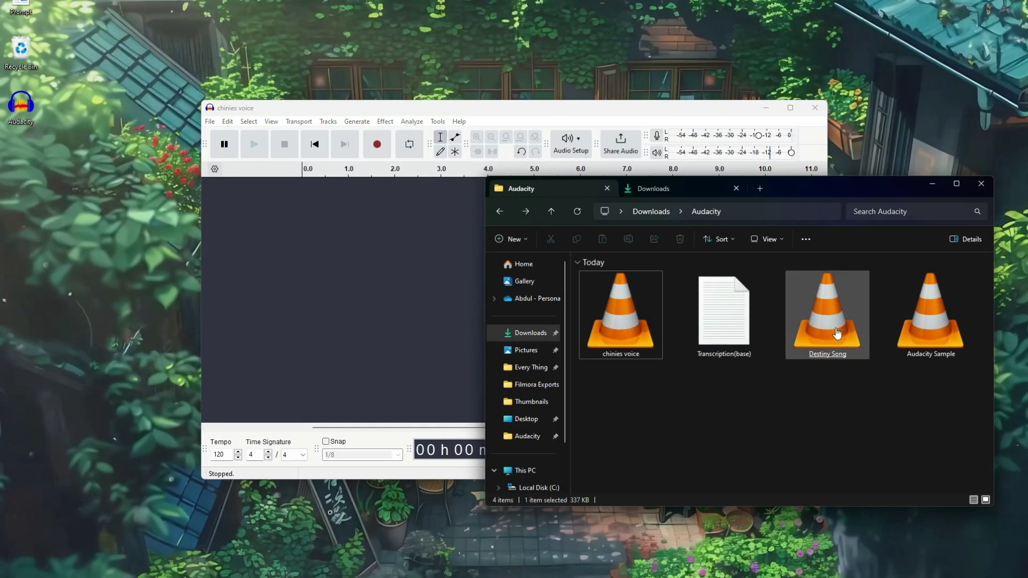
left_click_drag(826, 340, 536, 295)
left_click(933, 184)
left_click(308, 219)
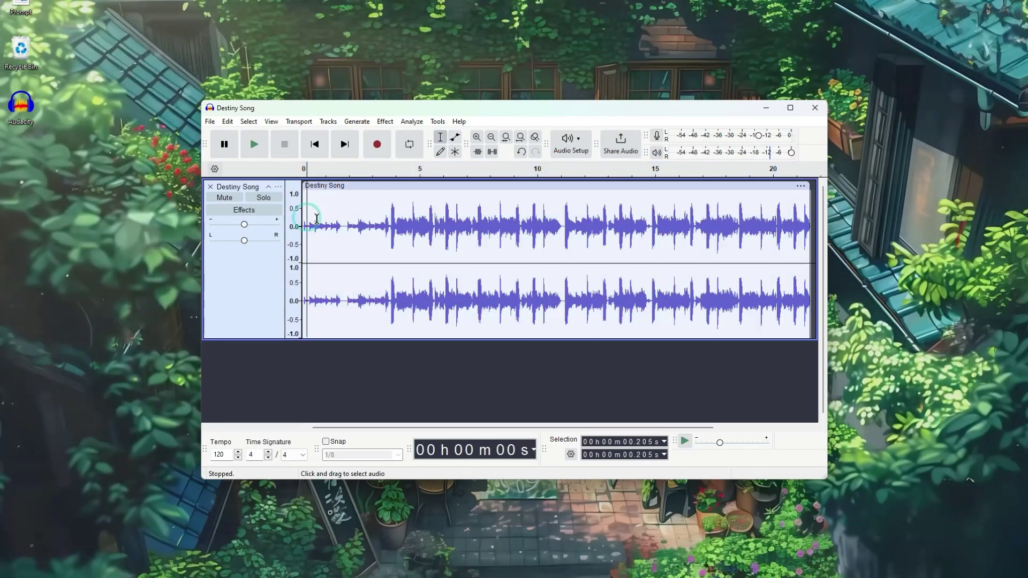
key("space")
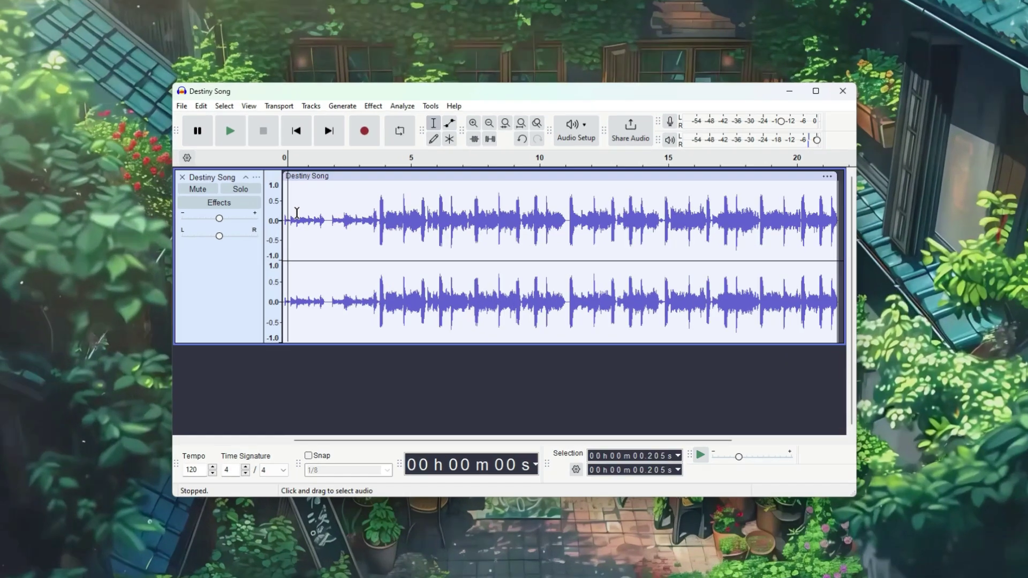
Separate the entire Destiny Song clip with OpenVINO Music Separation, using the (2 Stem) Instrumental, Vocals mode and the CPU inference device
left_click(490, 232)
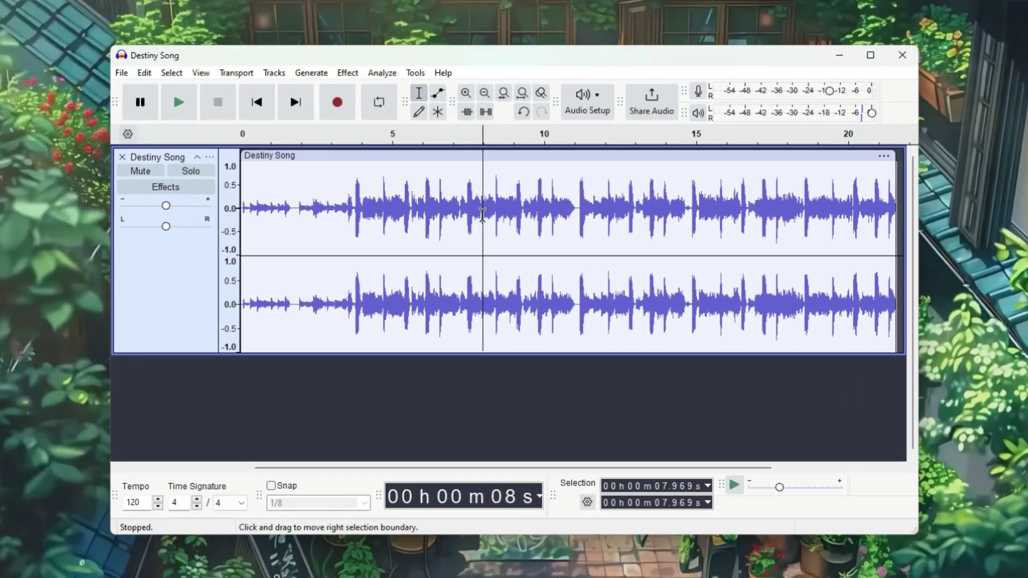
double_click(489, 232)
left_click(325, 44)
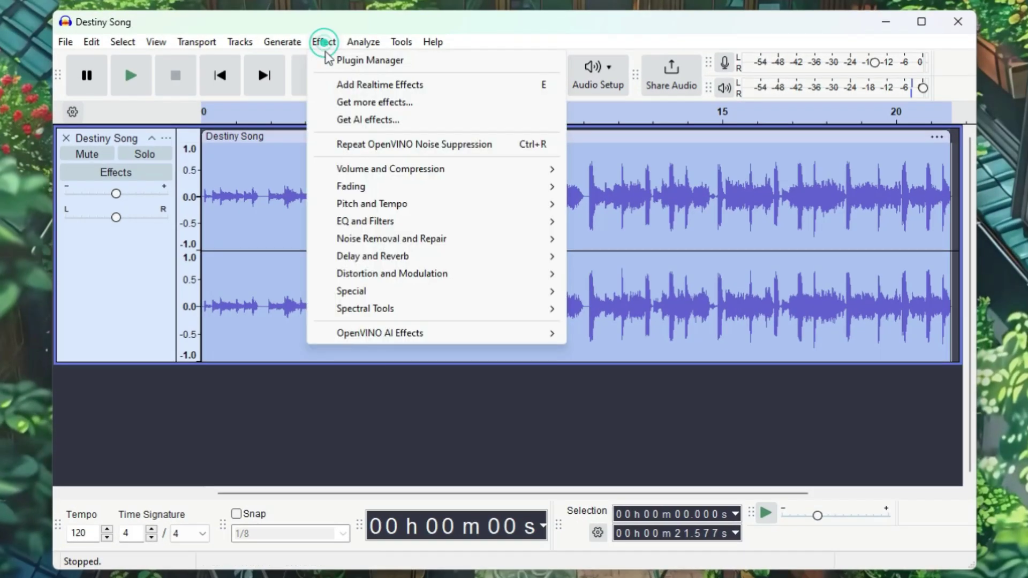
mouse_move(387, 341)
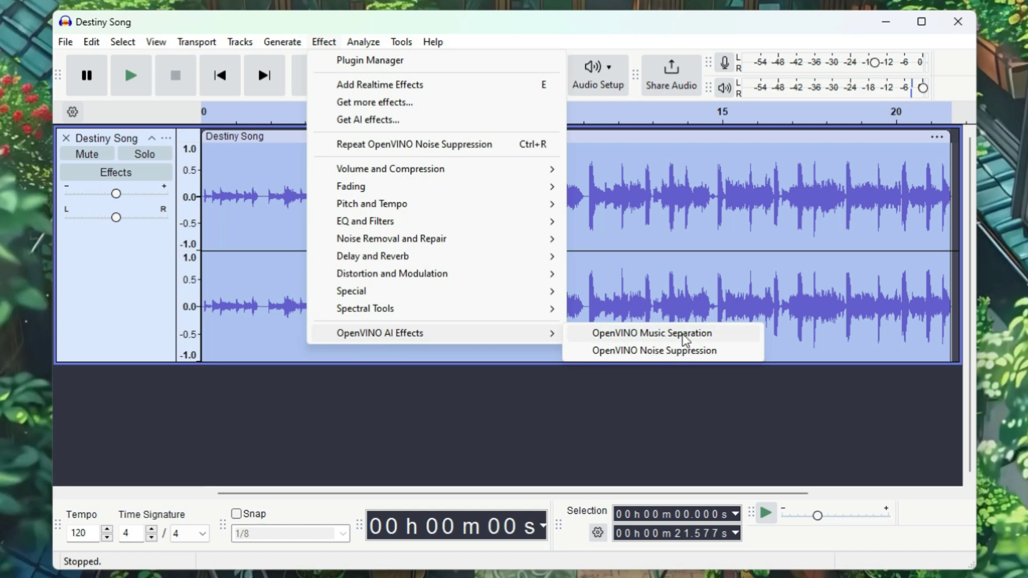
left_click(680, 335)
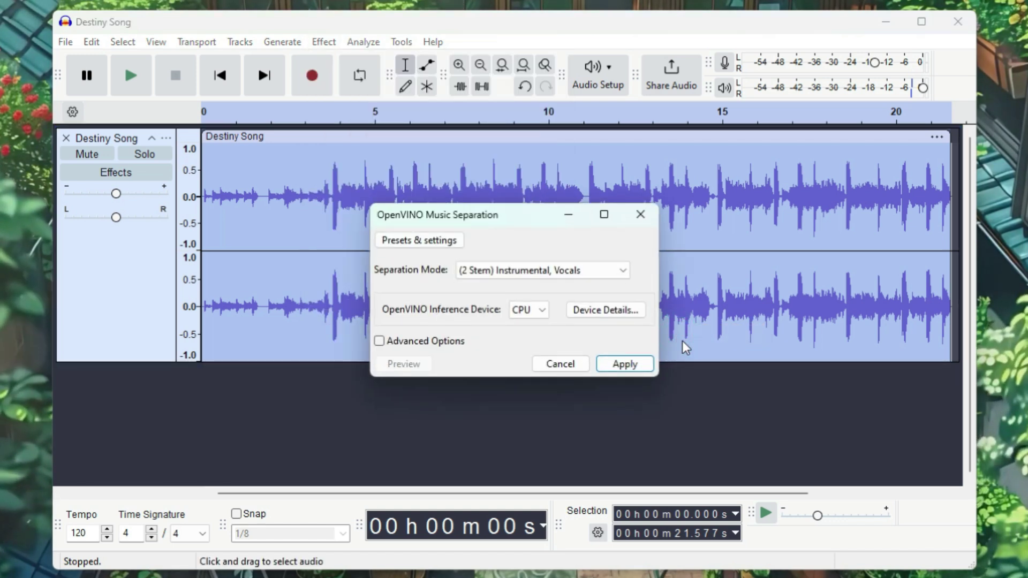
left_click(542, 311)
left_click(529, 326)
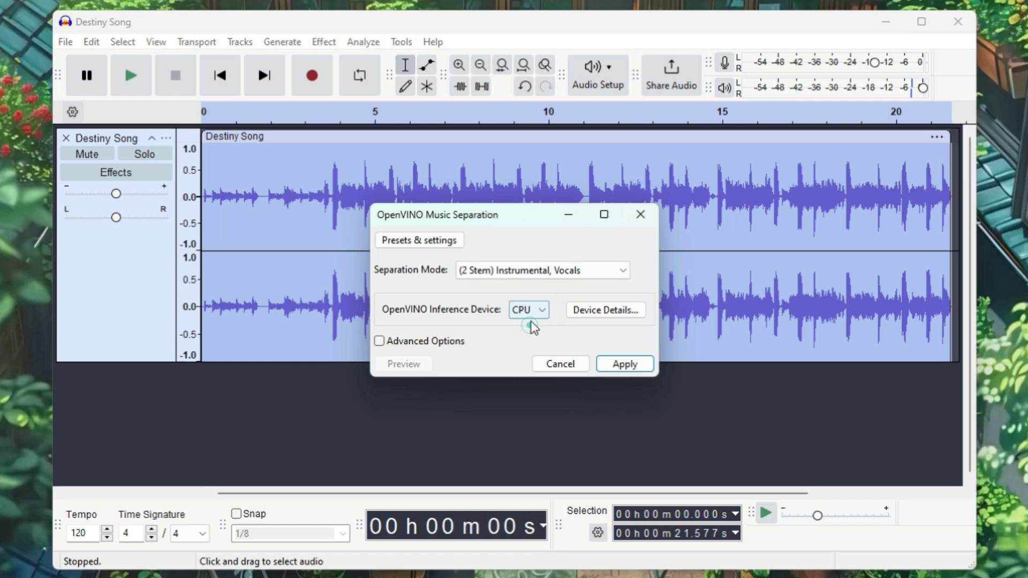
left_click(589, 271)
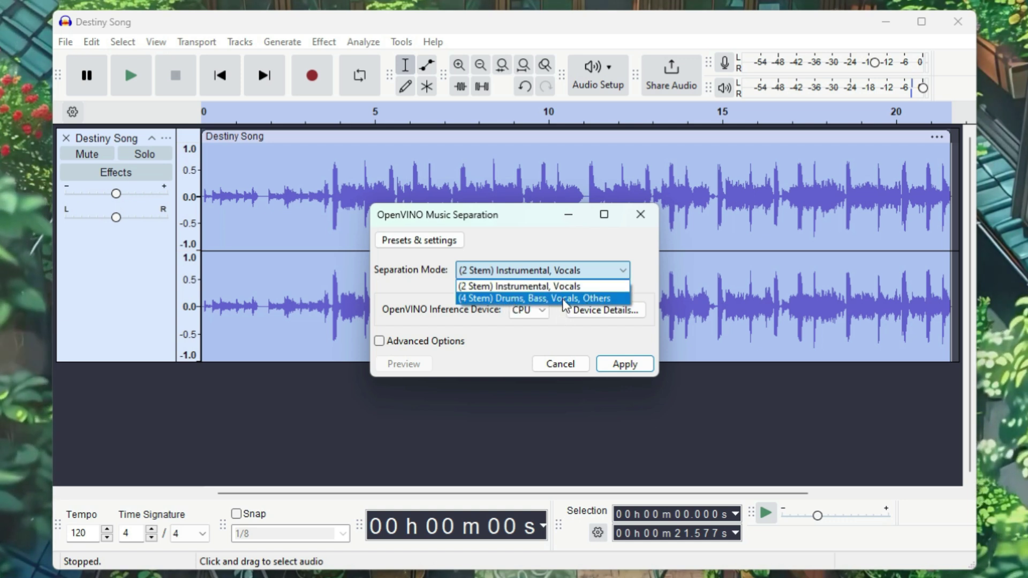
left_click(551, 288)
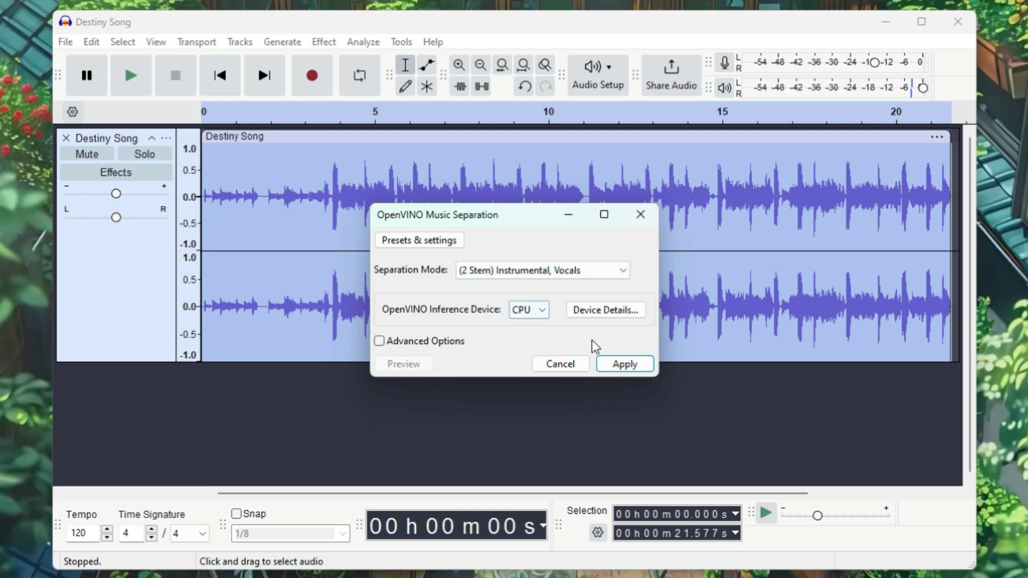
left_click(617, 363)
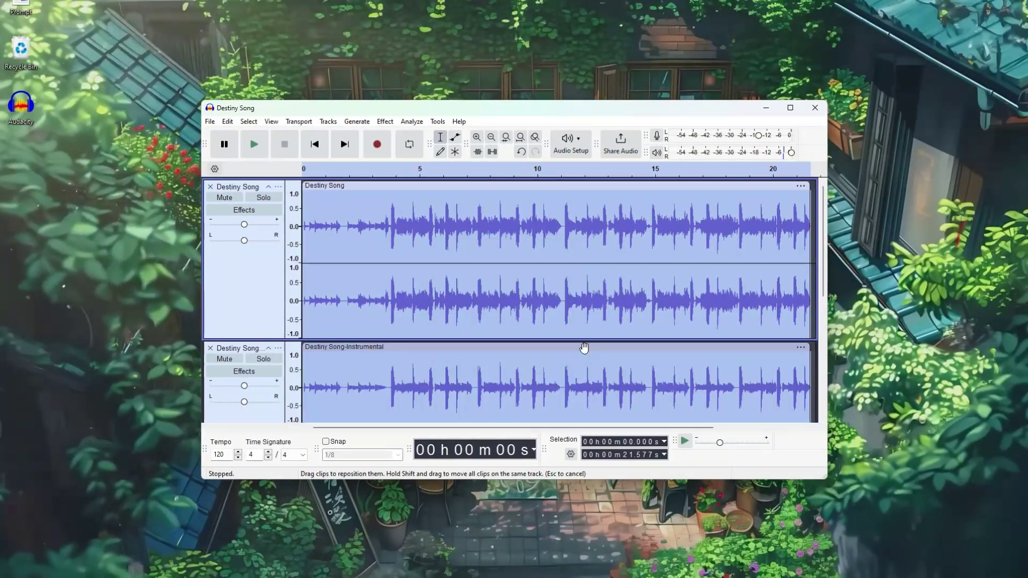
Mute the original Destiny Song track and maximize the window to fit the separated stem tracks
scroll(535, 322, "down", 2)
scroll(535, 321, "up", 2)
scroll(480, 261, "down", 5)
scroll(480, 262, "up", 5)
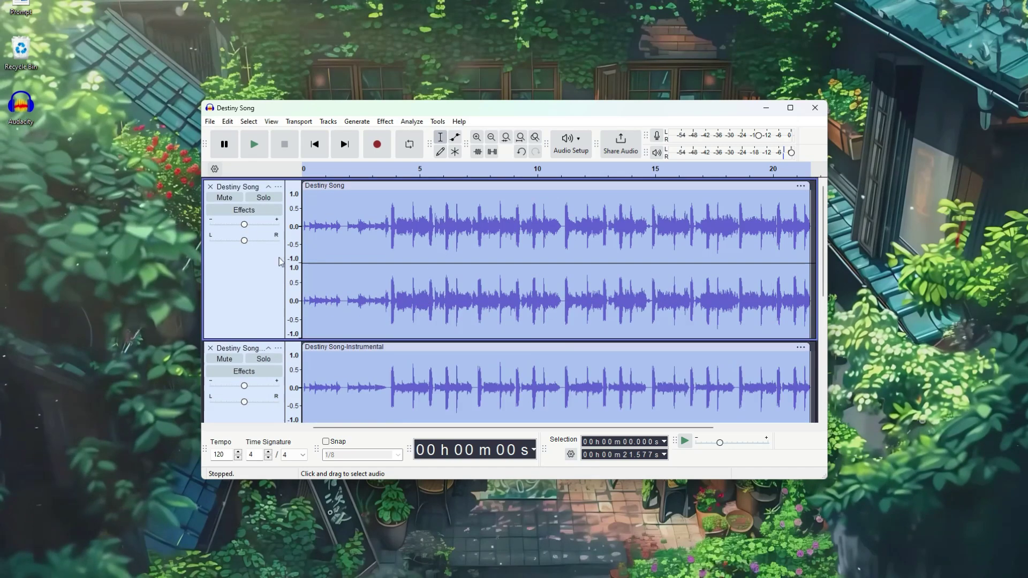
left_click(224, 198)
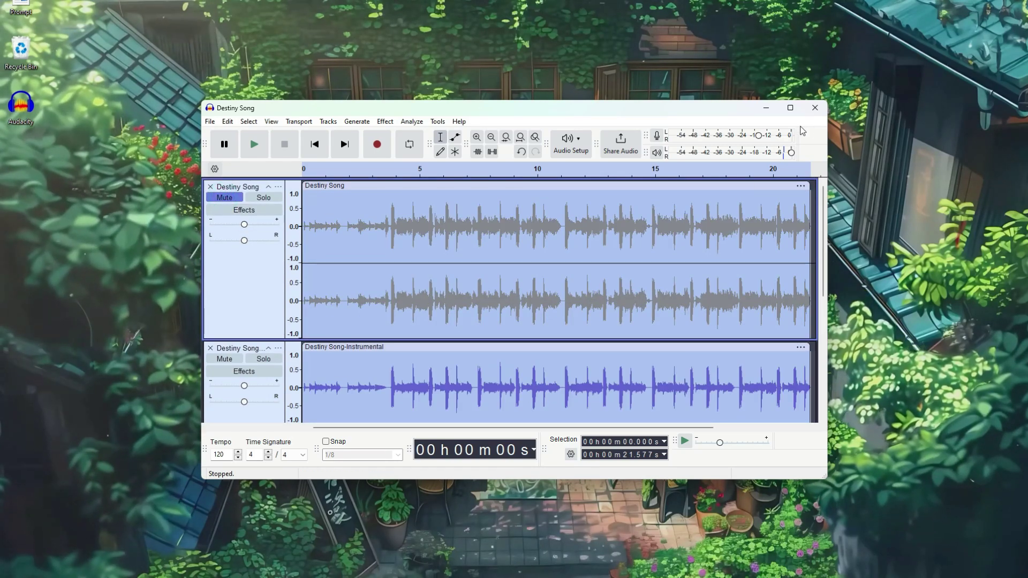
left_click(788, 108)
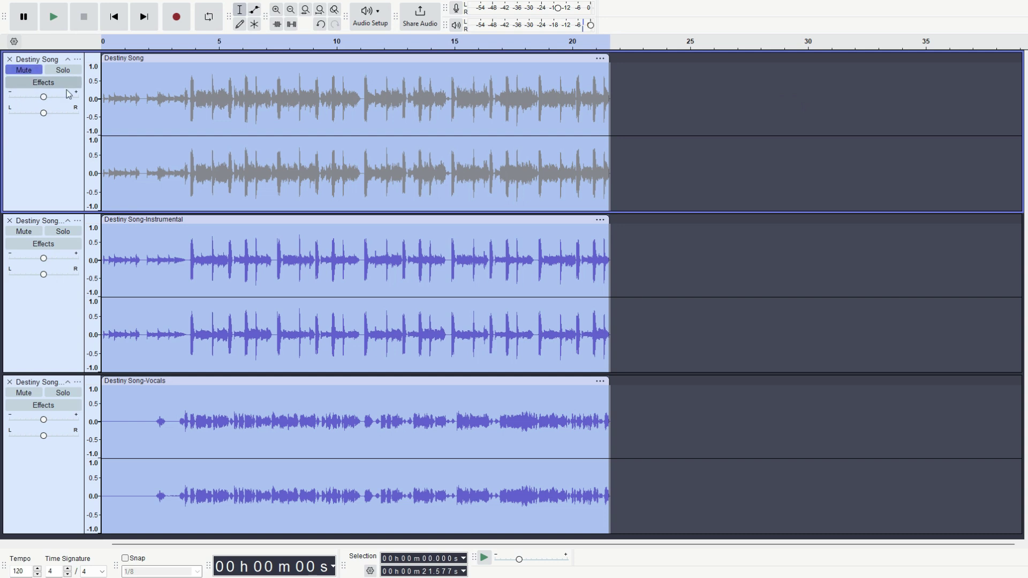
Mute the Destiny Song-Instrumental track, play the vocals alone from near the start, and stop playback
scroll(237, 303, "down", 1)
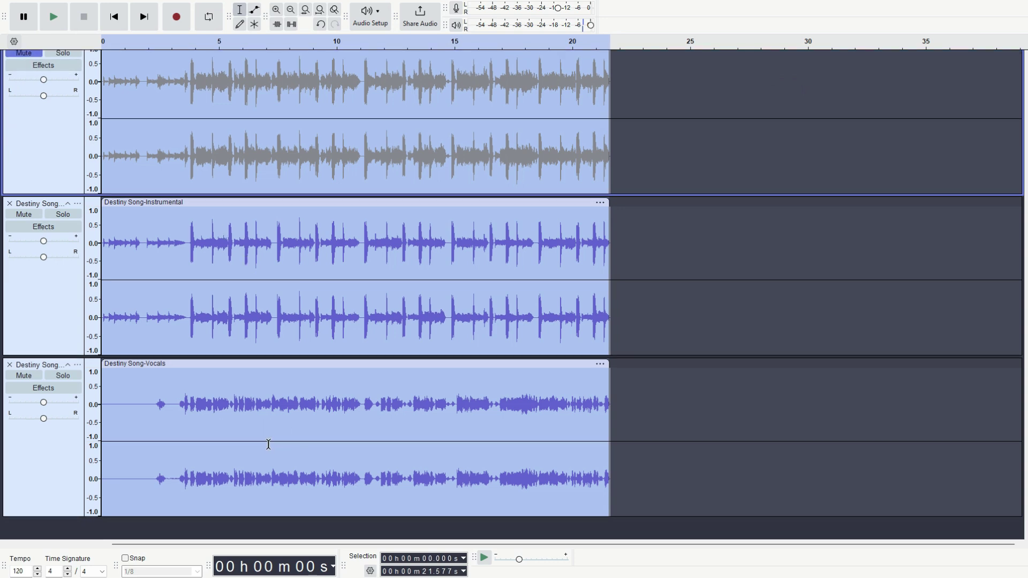
left_click(23, 214)
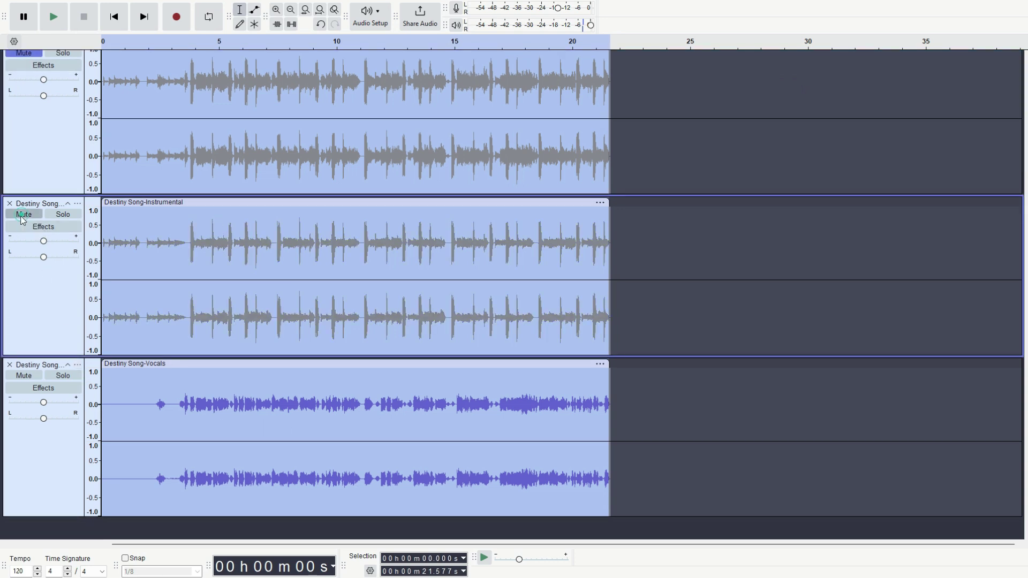
left_click(108, 379)
key("space")
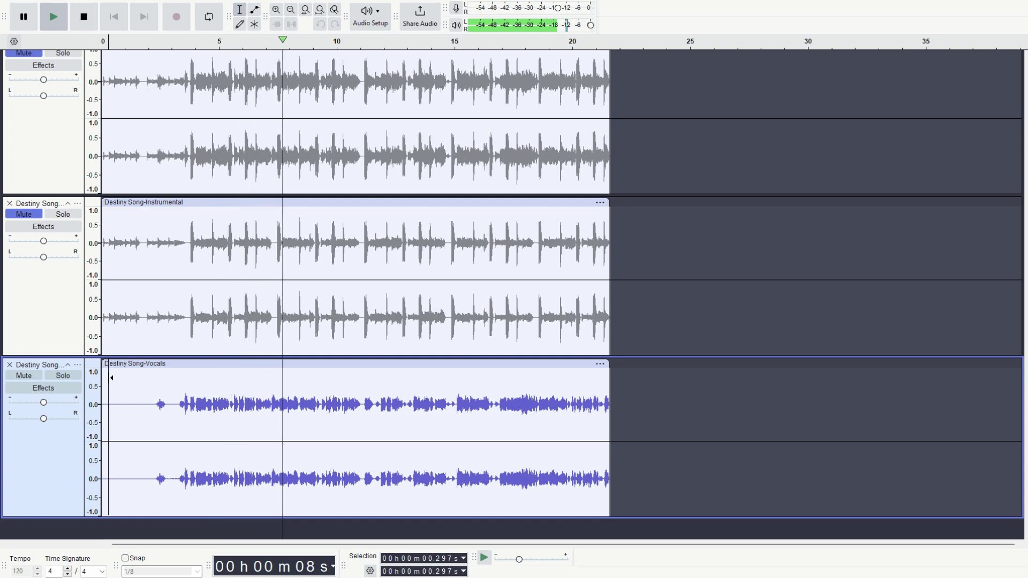
key("space")
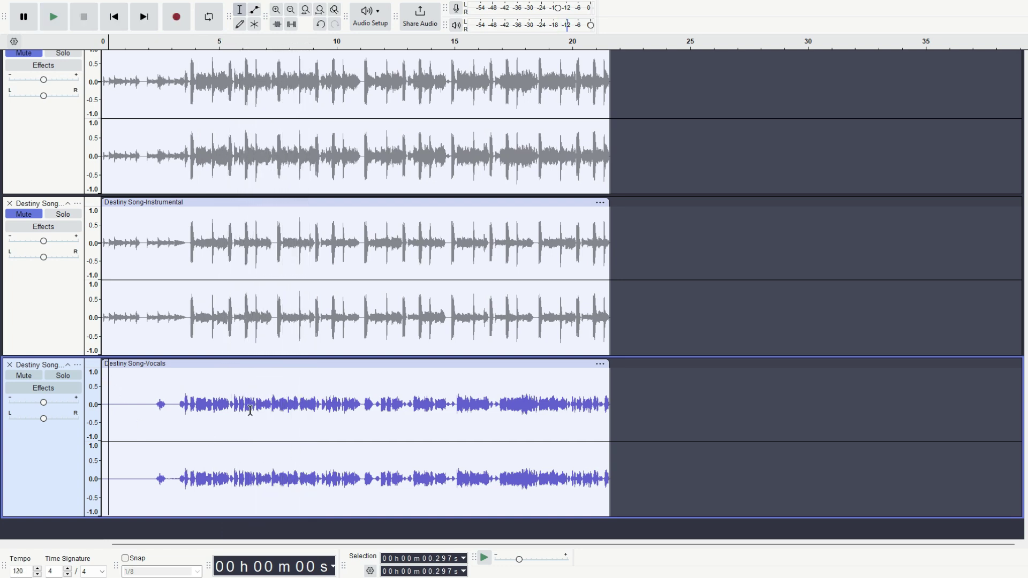
Mute the Destiny Song-Vocals track, unmute the instrumental, and listen to the instrumental alone from near its start
left_click(19, 377)
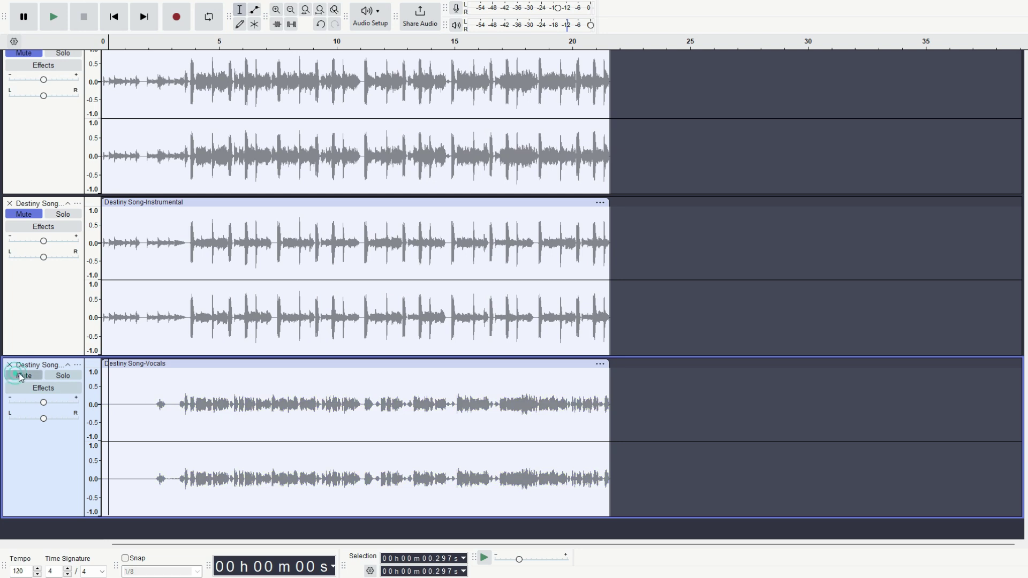
left_click(25, 216)
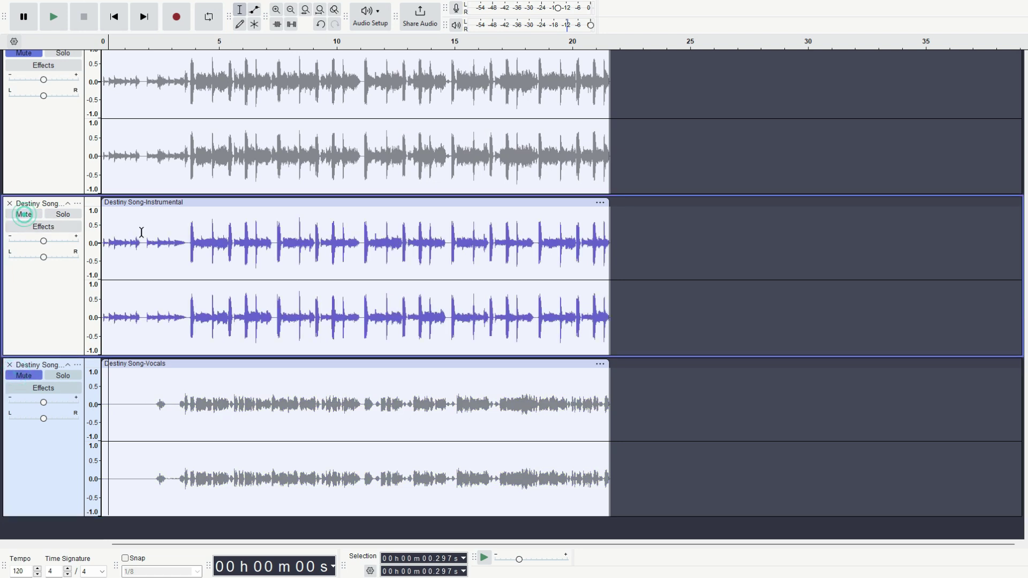
left_click(106, 227)
key("space")
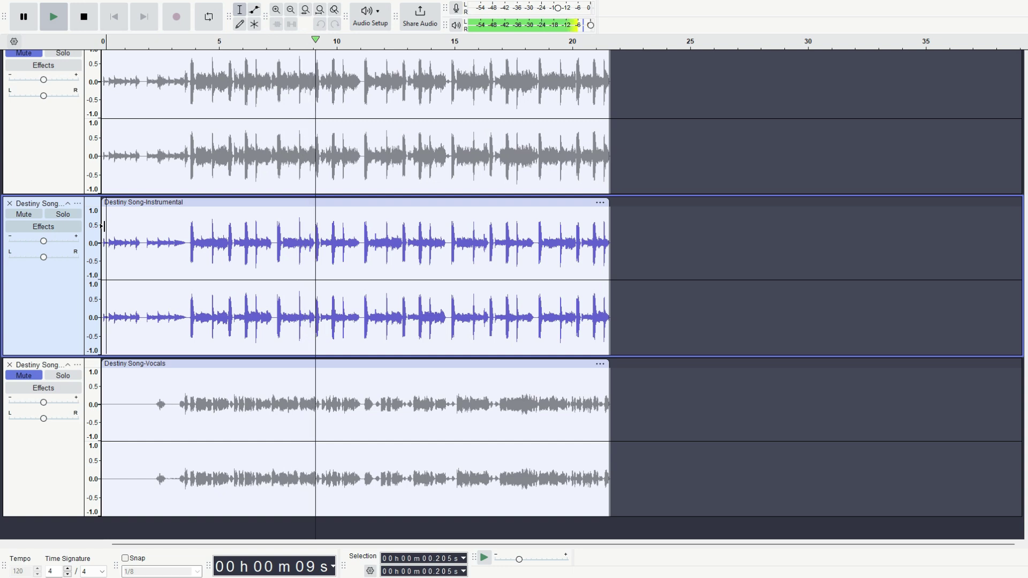
key("space")
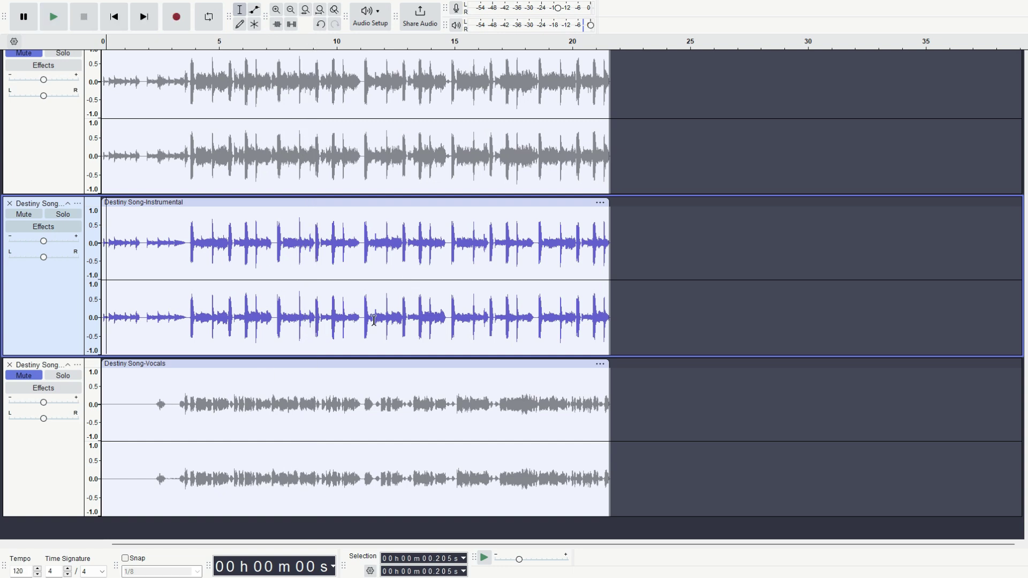
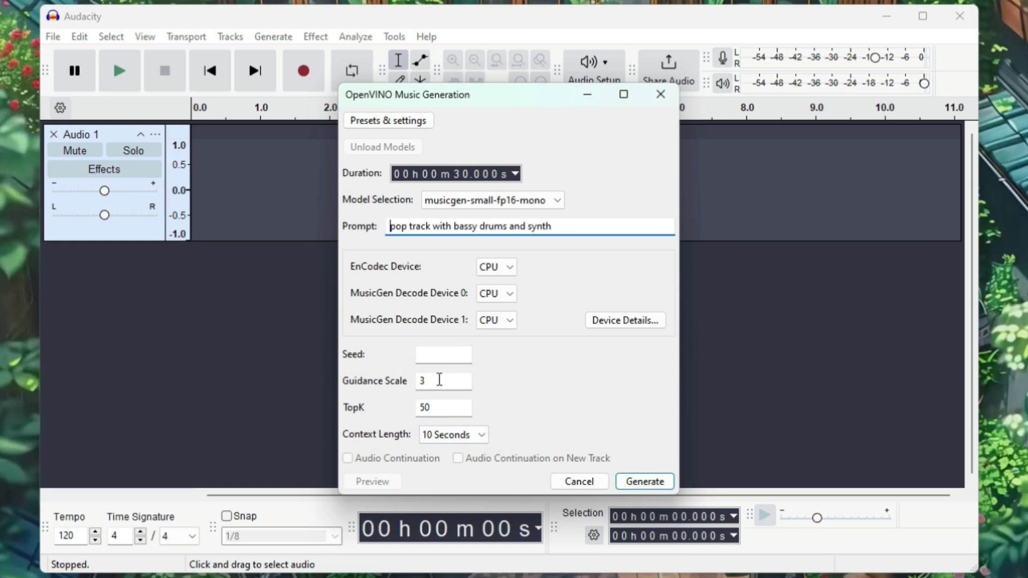
Generate music from the "pop track with bassy drums and synth" prompt with a 10 Seconds context length, and play the clip
left_click(469, 440)
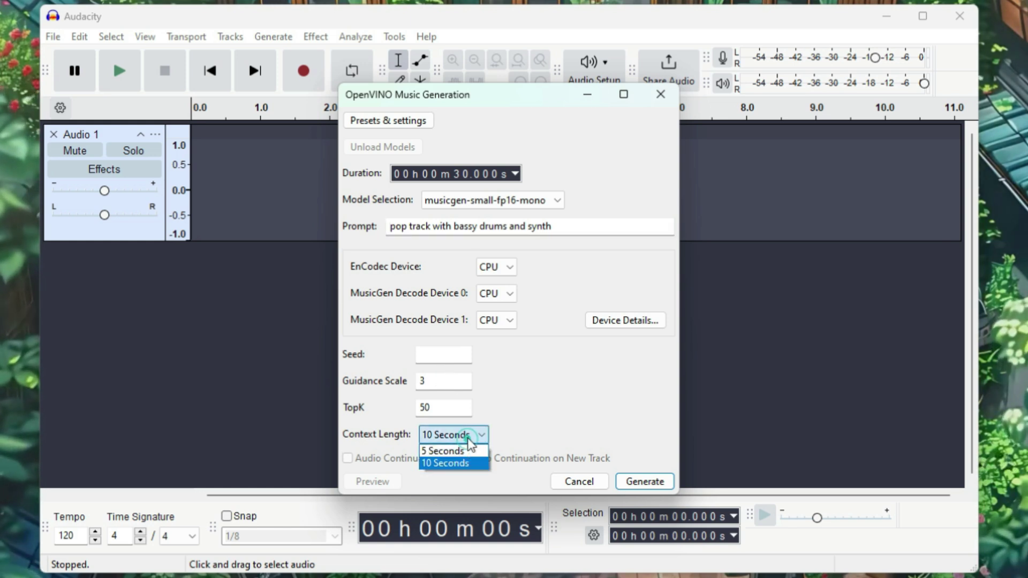
left_click(455, 464)
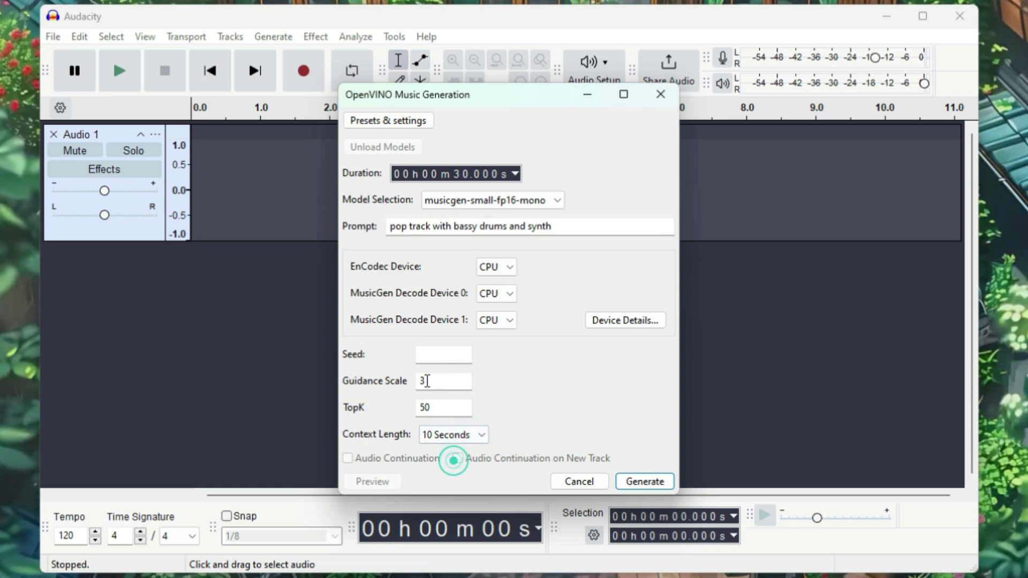
left_click(659, 482)
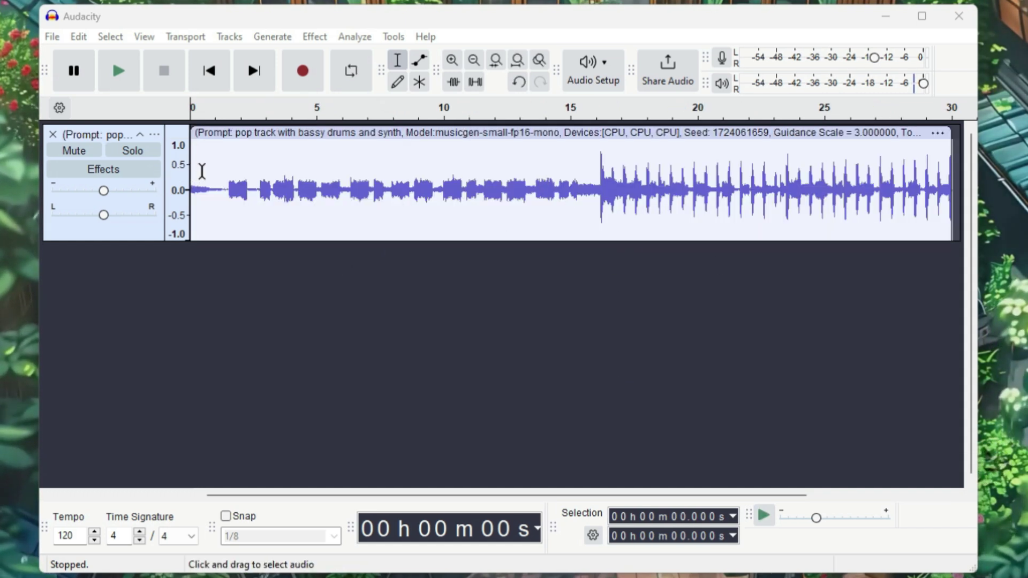
key("space")
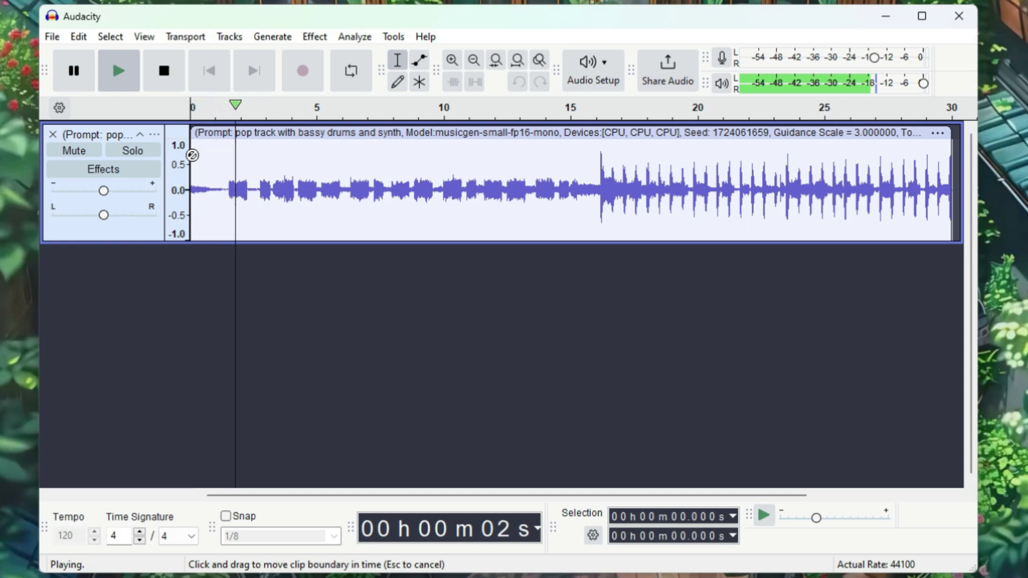